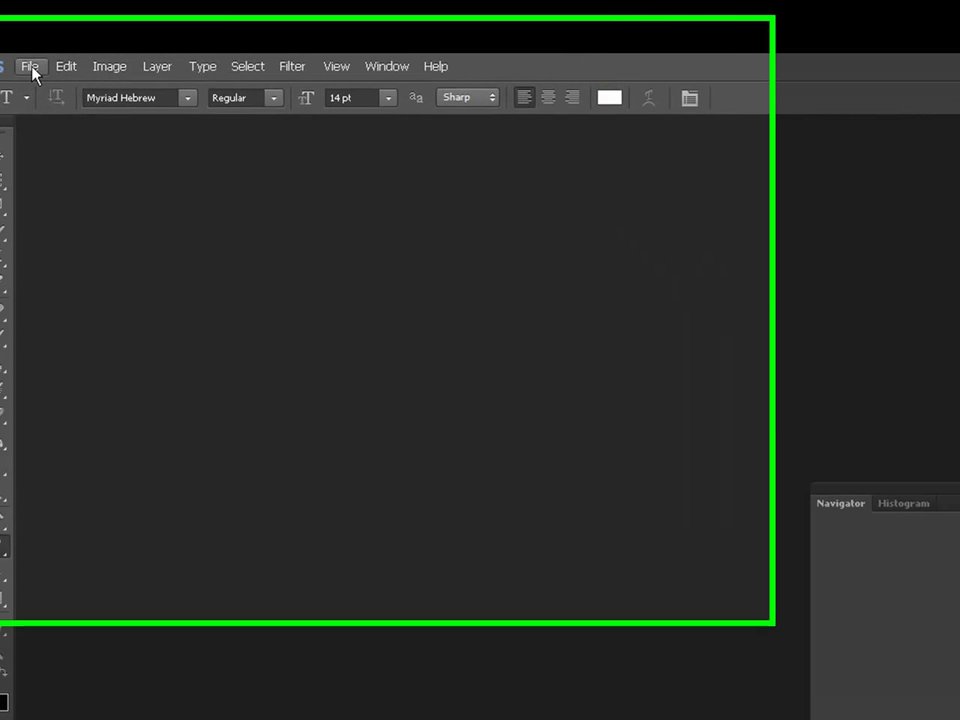
Start a new document and name it Text.
click(4, 77)
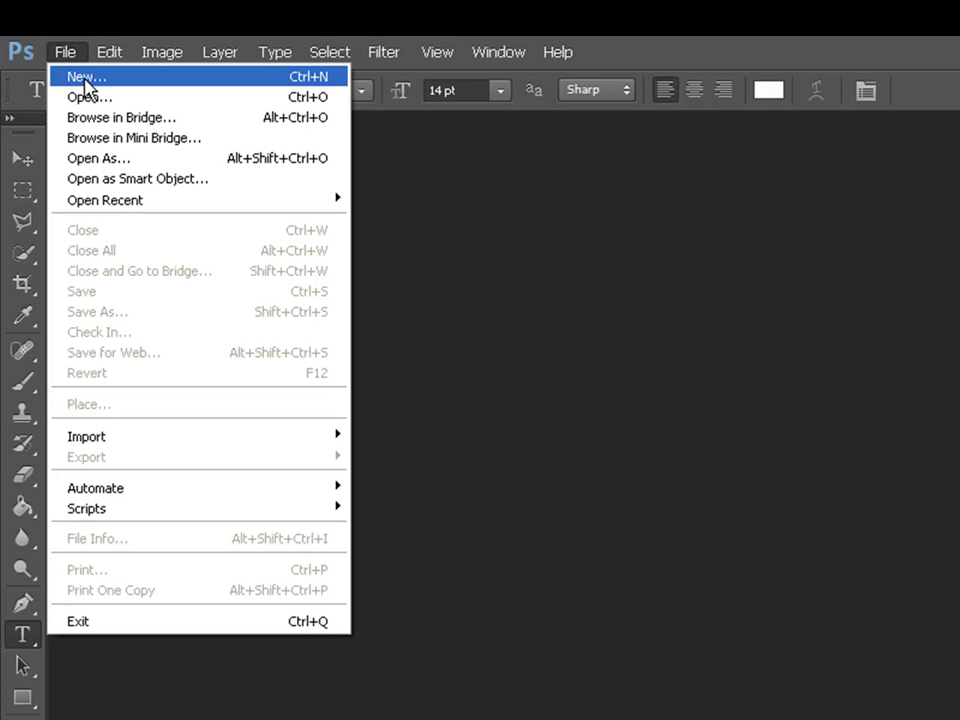
click(86, 88)
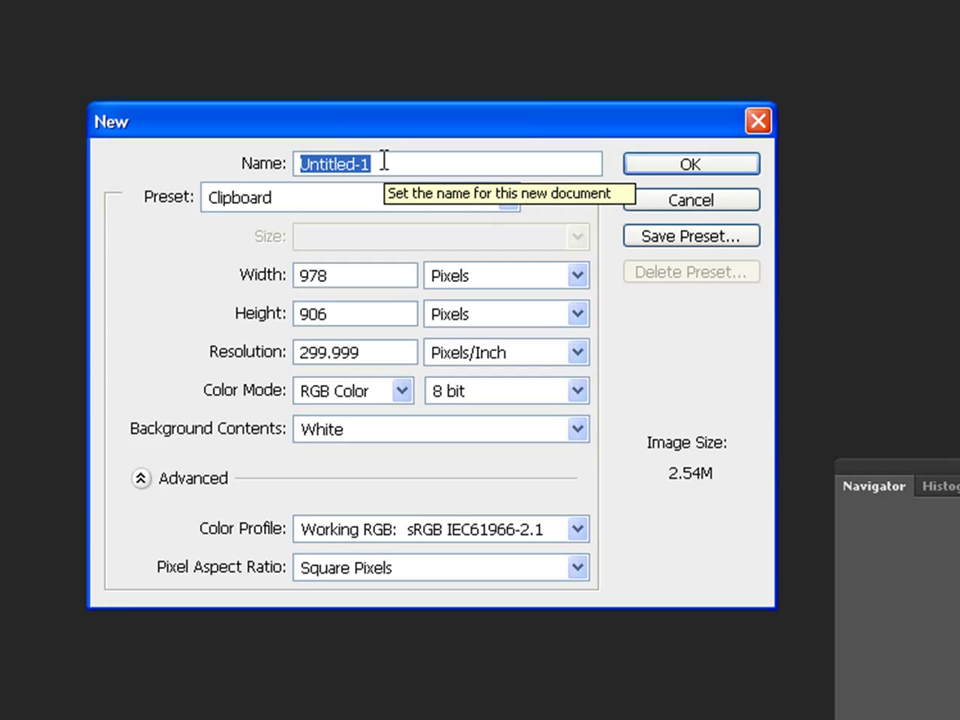
text(Te)
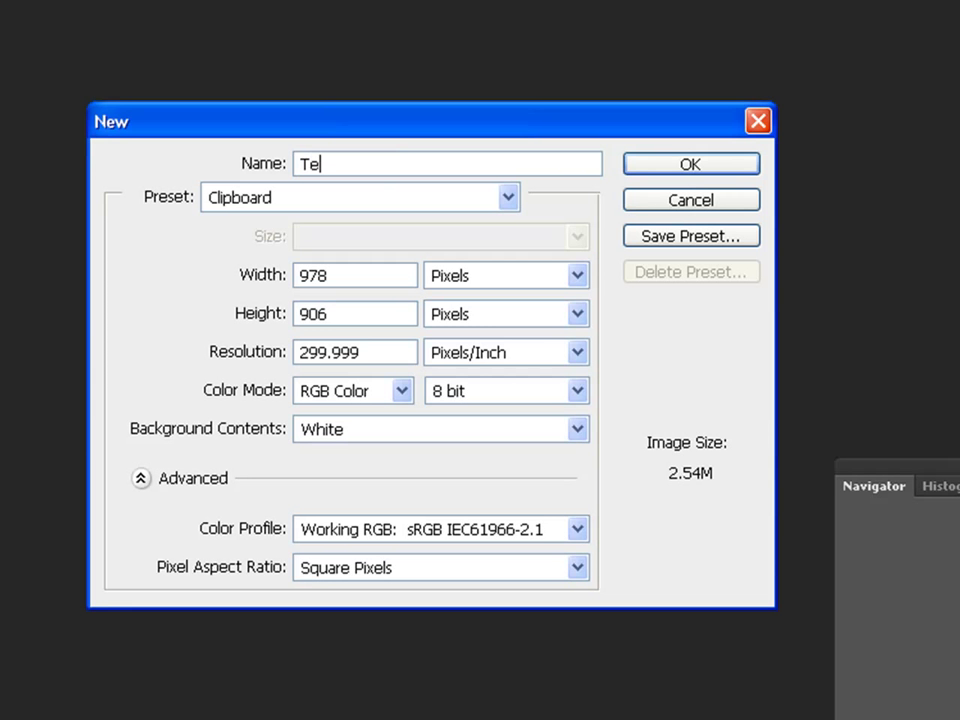
text(xt)
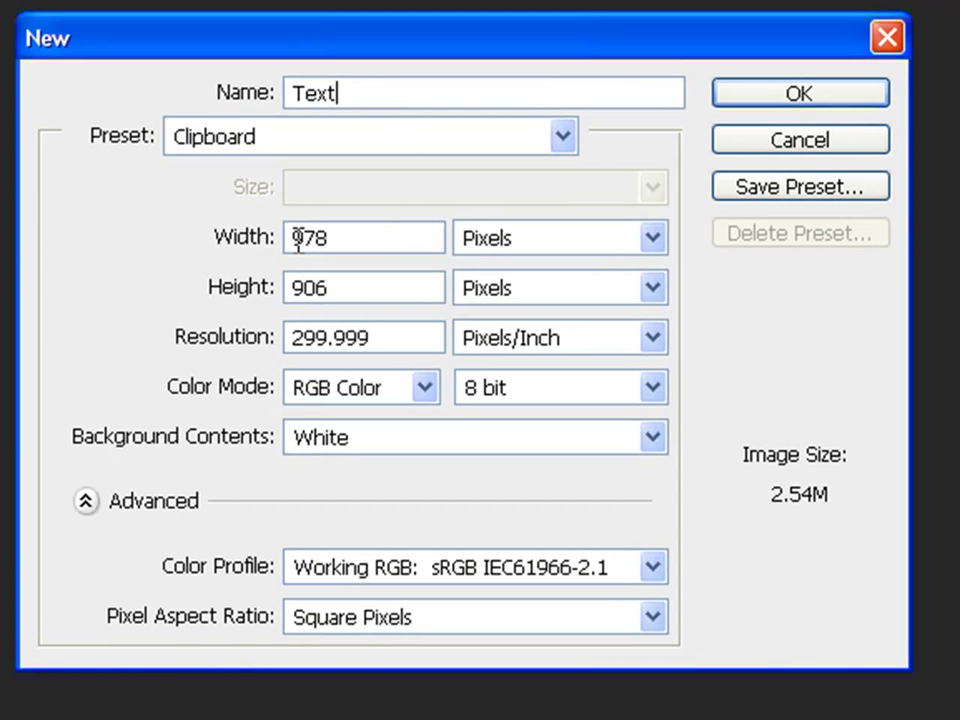
Switch the new document's units to inches and set its width to 8 and height to 4.
click(655, 239)
click(551, 297)
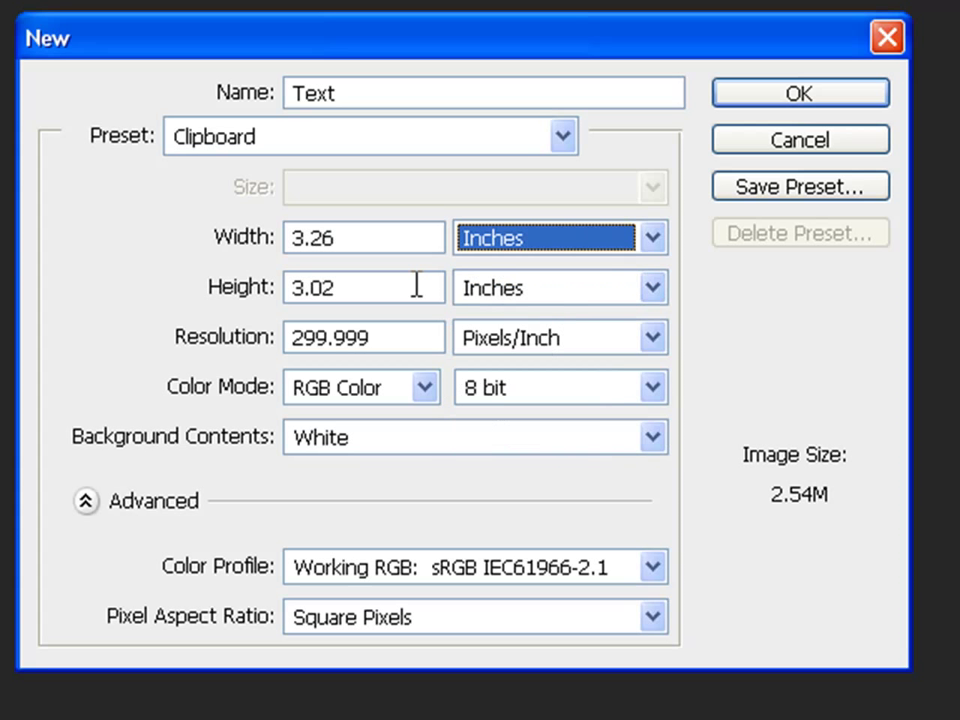
click(384, 236)
drag(384, 236, 204, 231)
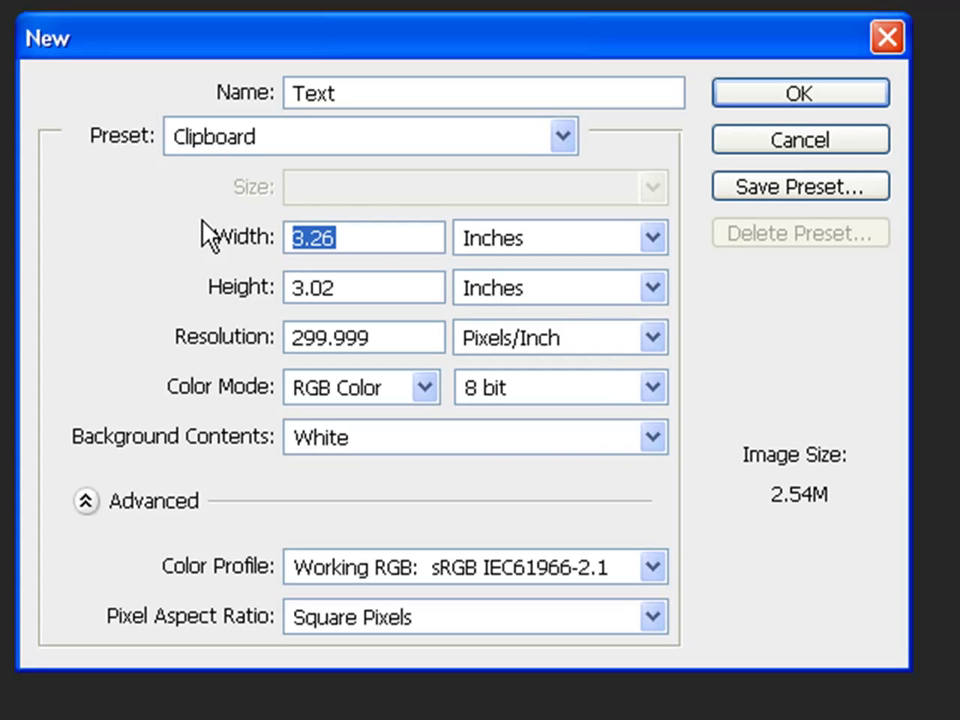
text(8)
click(406, 290)
drag(406, 290, 236, 300)
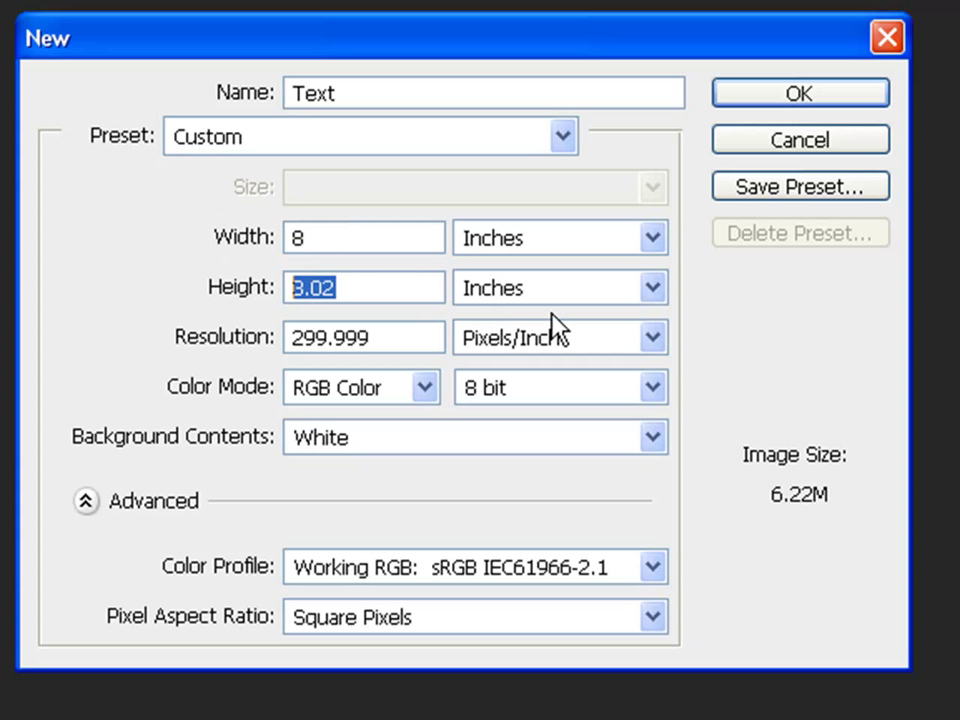
text(4)
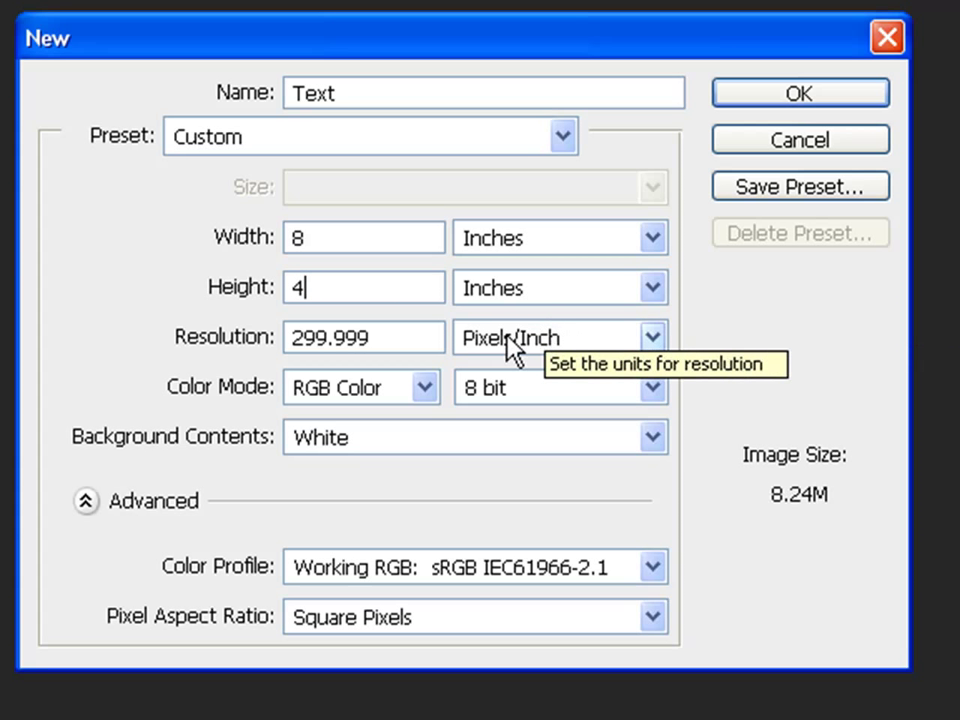
Set the resolution to 300 pixels/inch and create the document.
drag(390, 336, 285, 338)
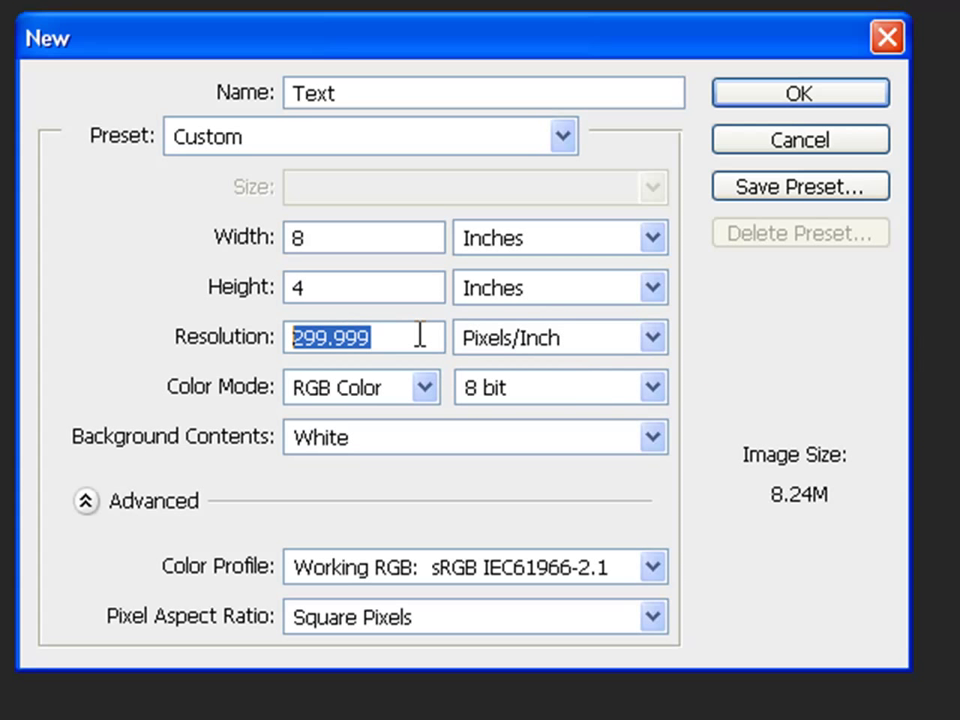
text(300)
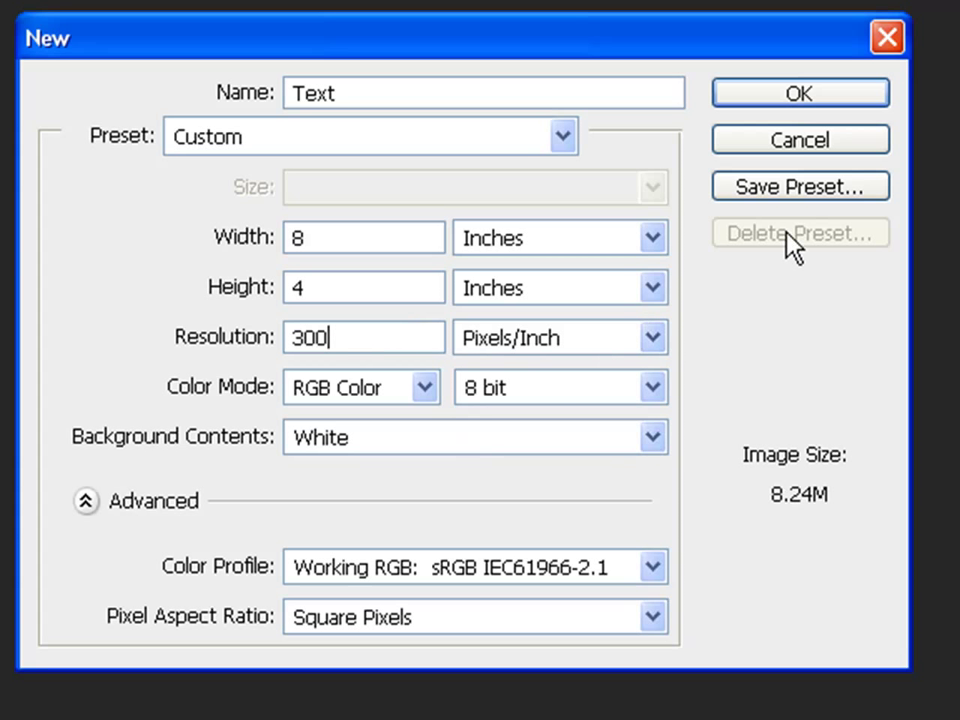
click(826, 98)
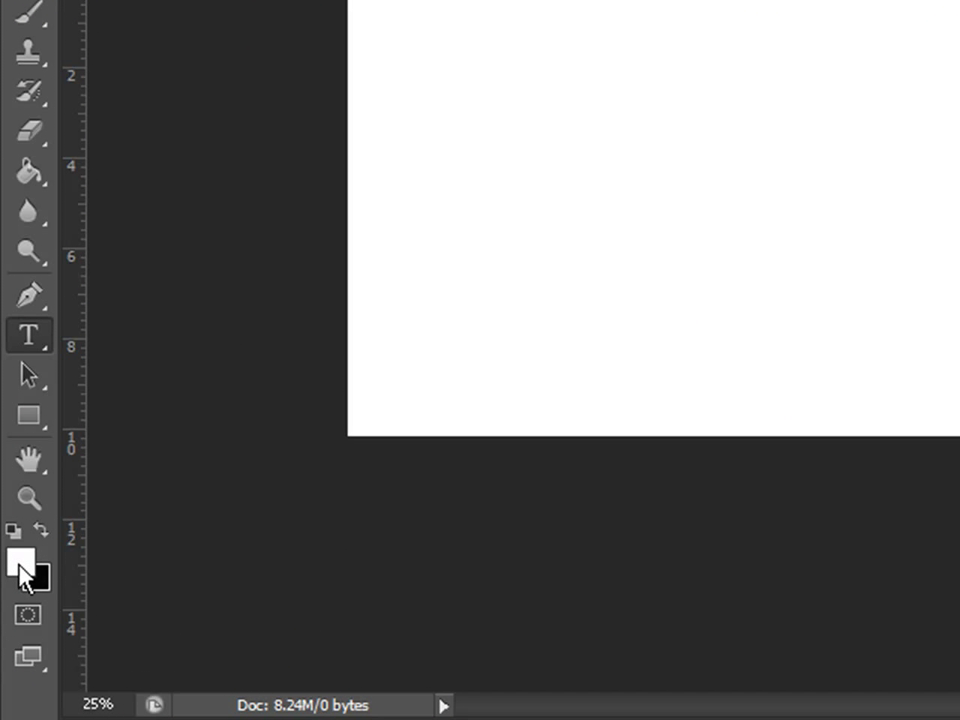
Set the foreground color to near-black #040404.
click(20, 564)
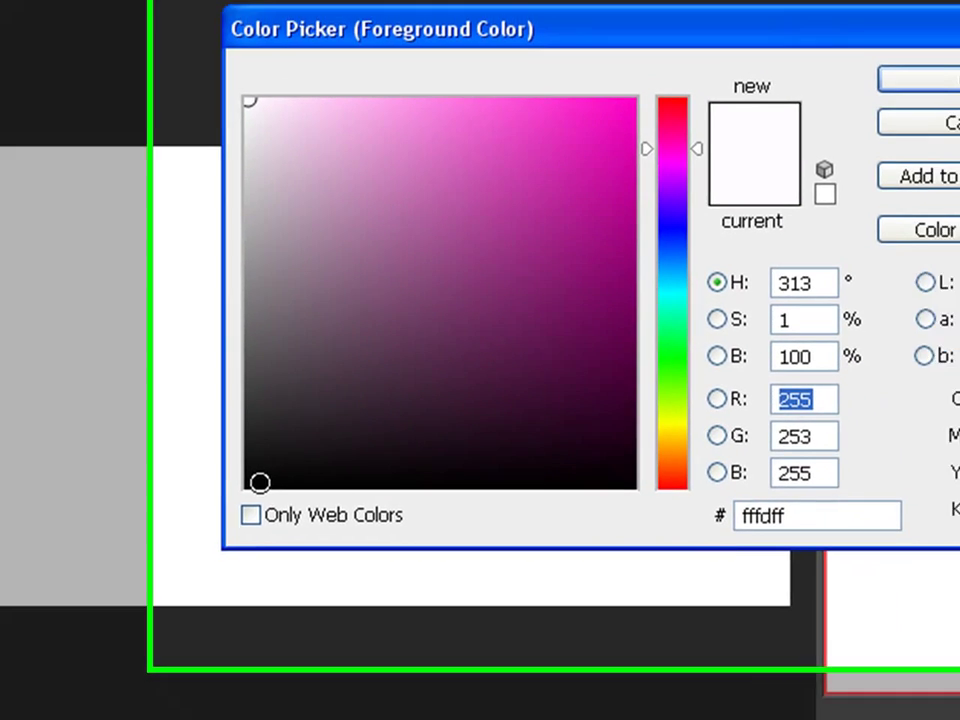
click(324, 457)
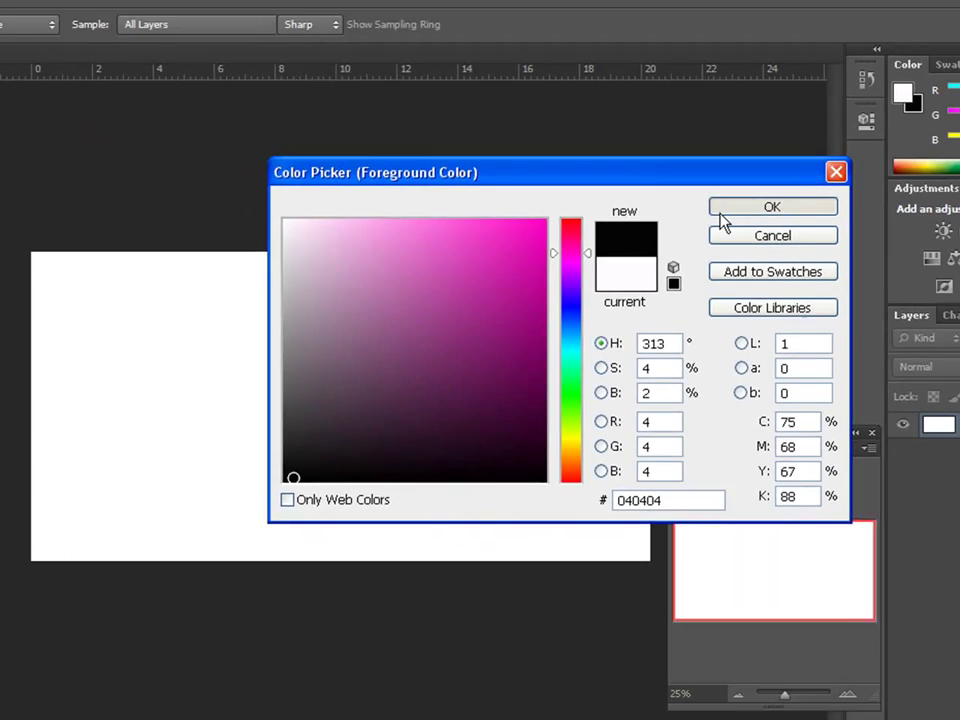
click(762, 148)
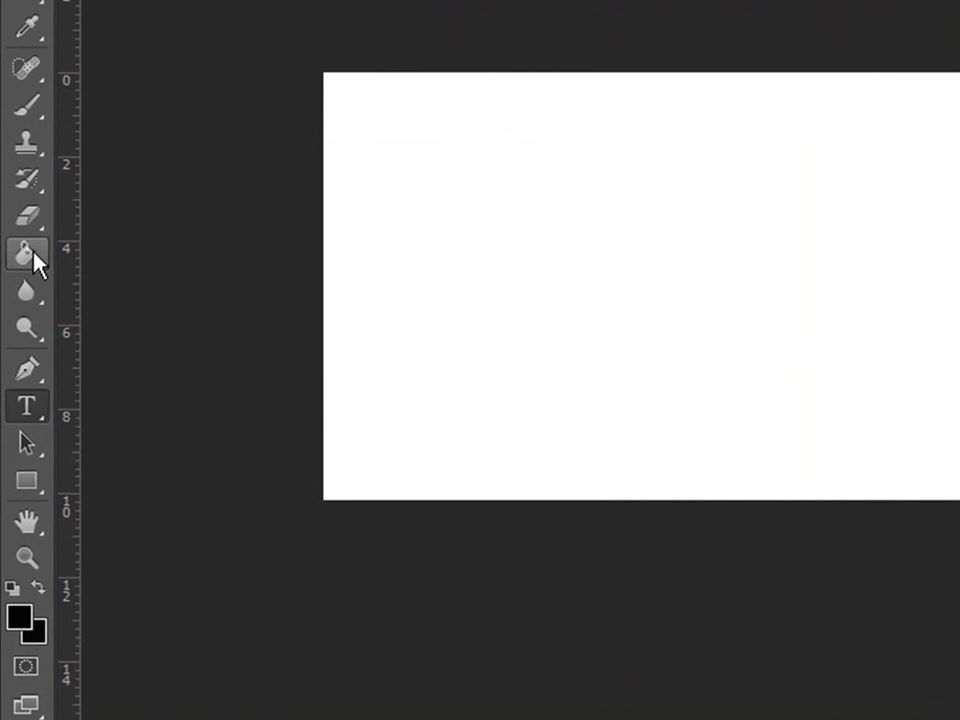
Fill the white canvas with the foreground color using the Paint Bucket tool.
click(33, 255)
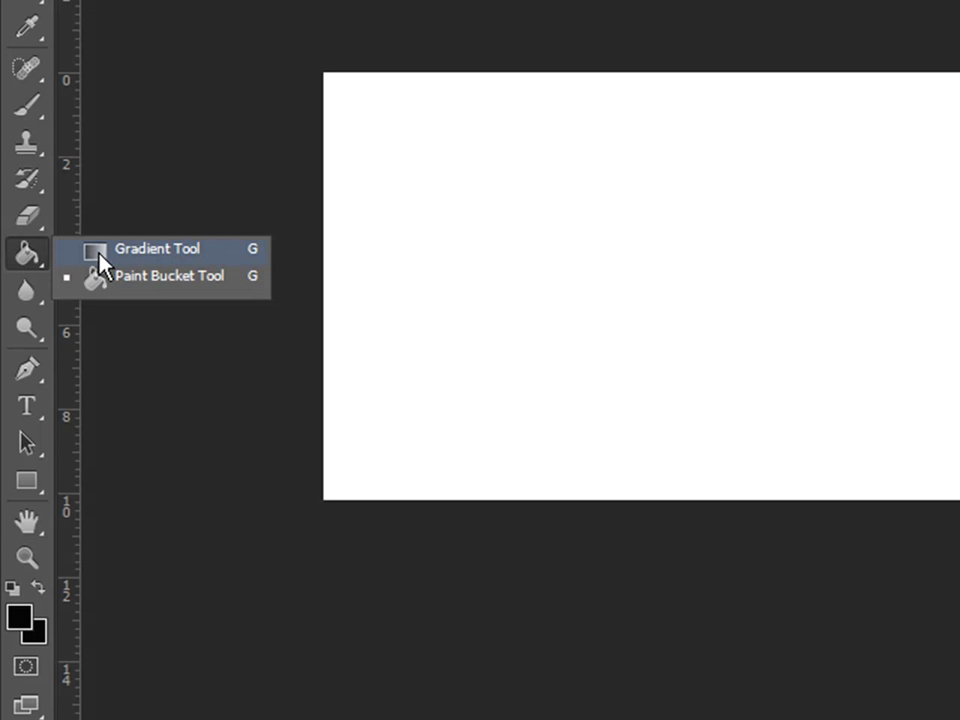
click(117, 283)
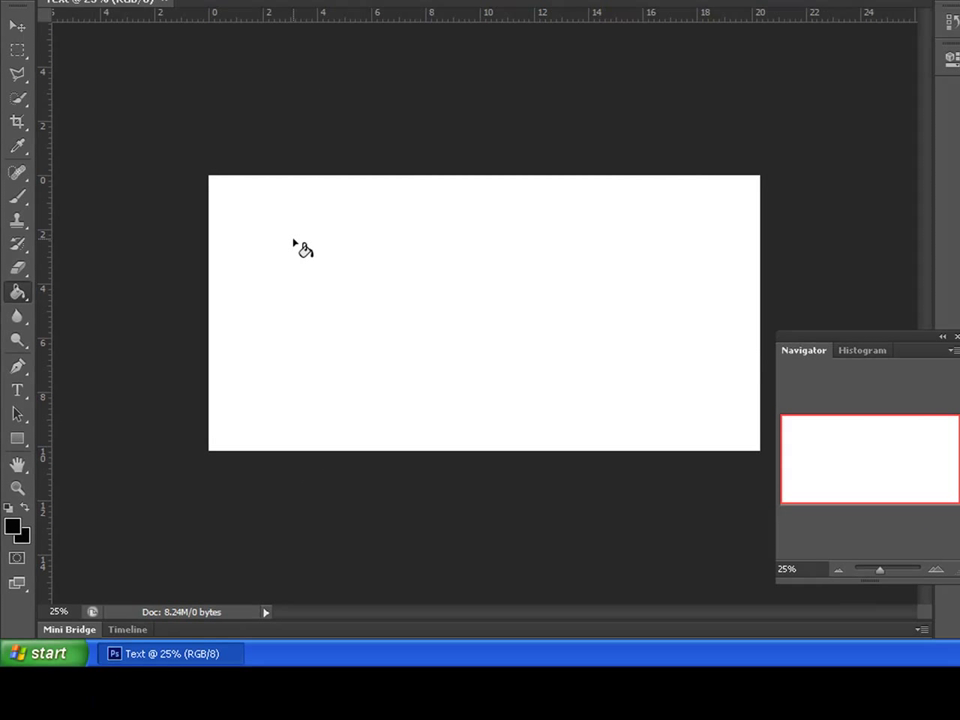
click(300, 247)
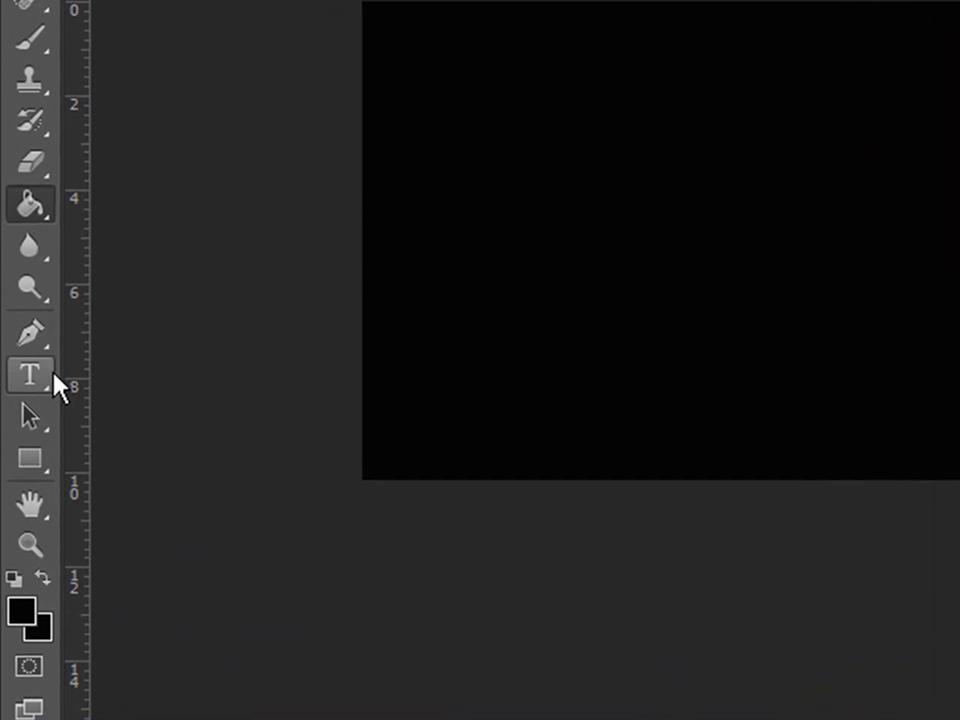
Activate the Type tool and look through its available font styles, sizes and font families.
click(20, 390)
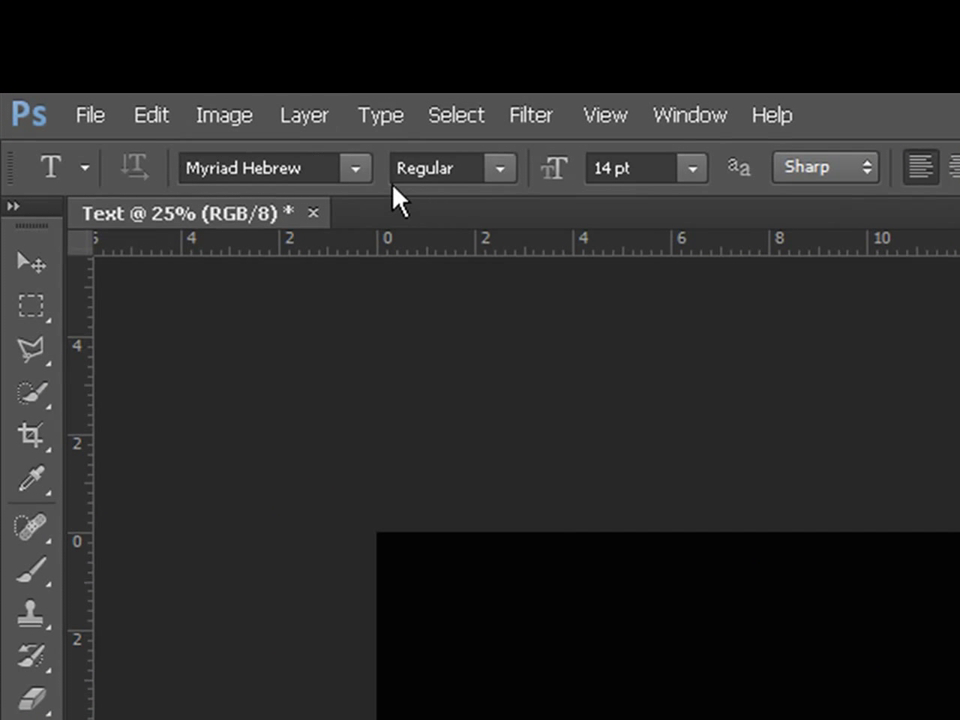
click(497, 172)
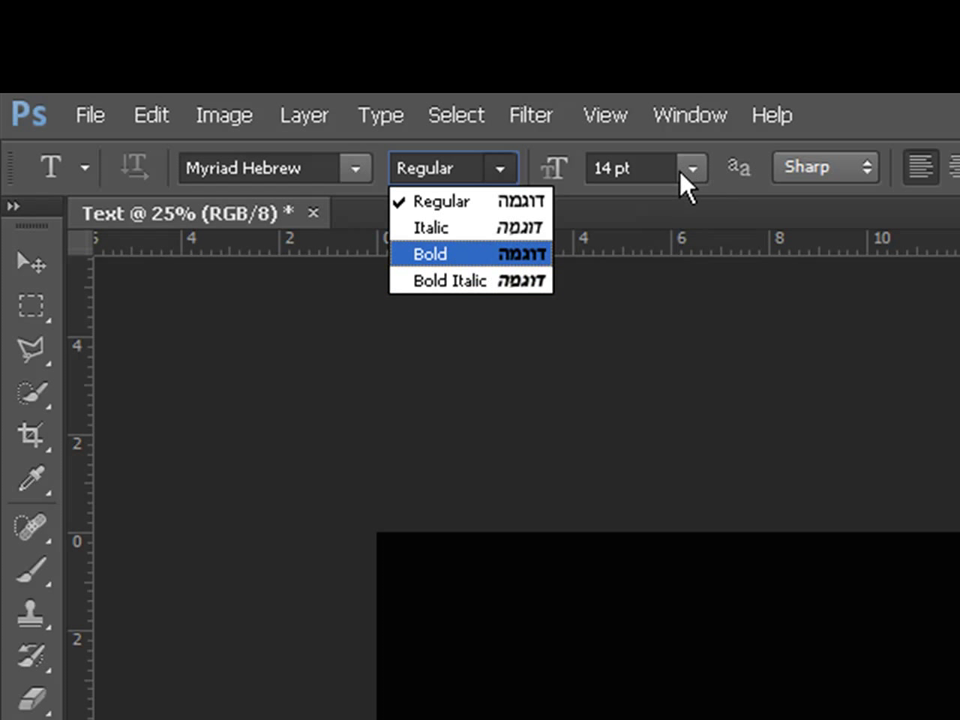
click(700, 184)
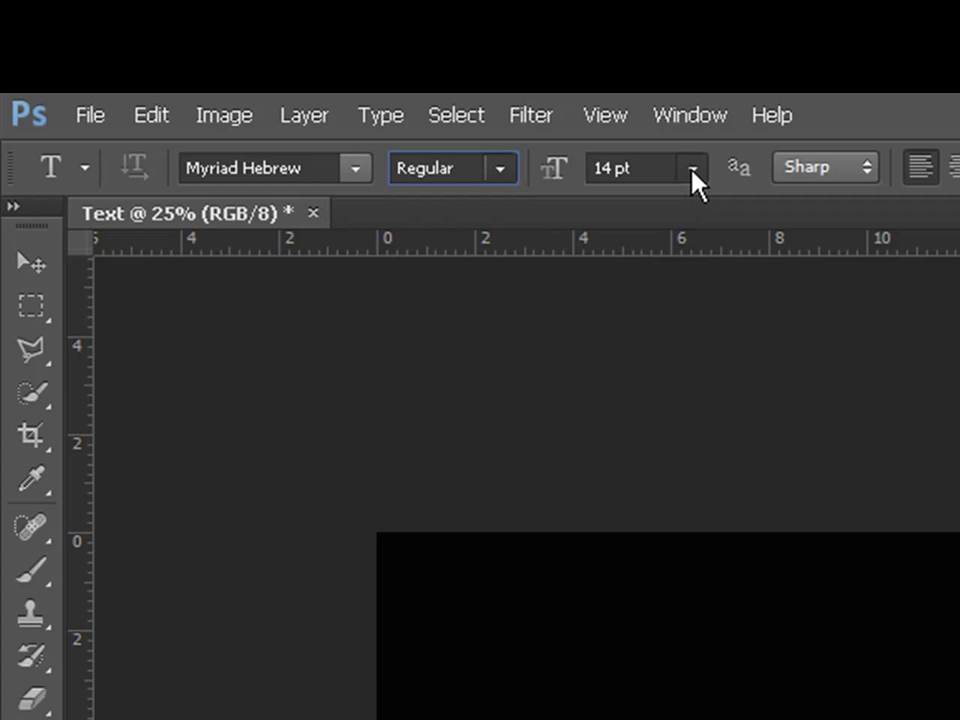
click(692, 170)
click(700, 164)
click(357, 169)
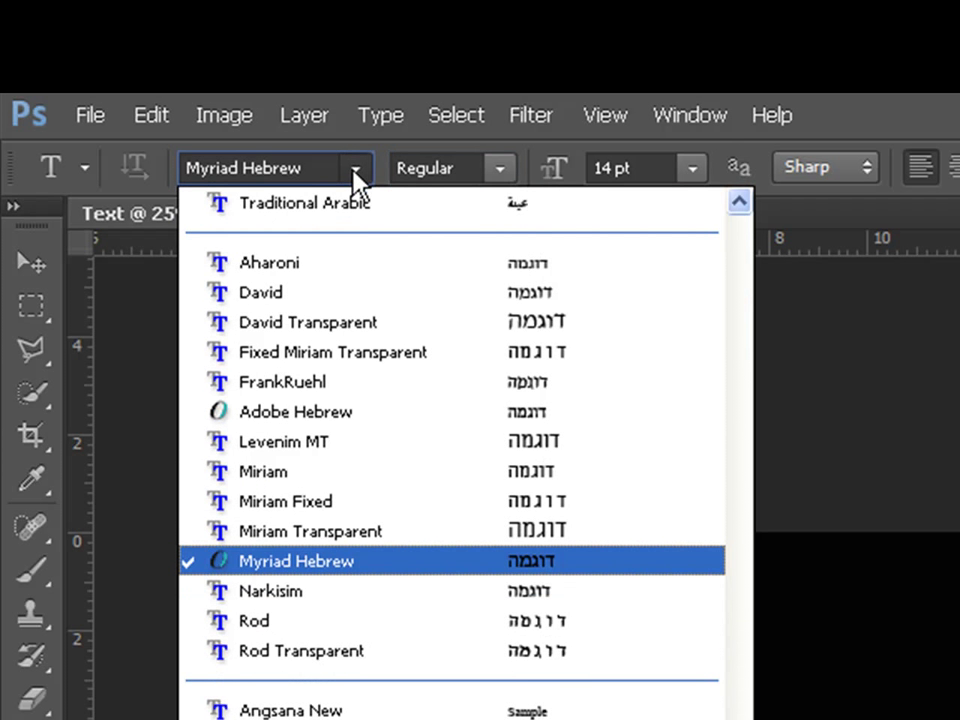
scroll(711, 375, up, 15)
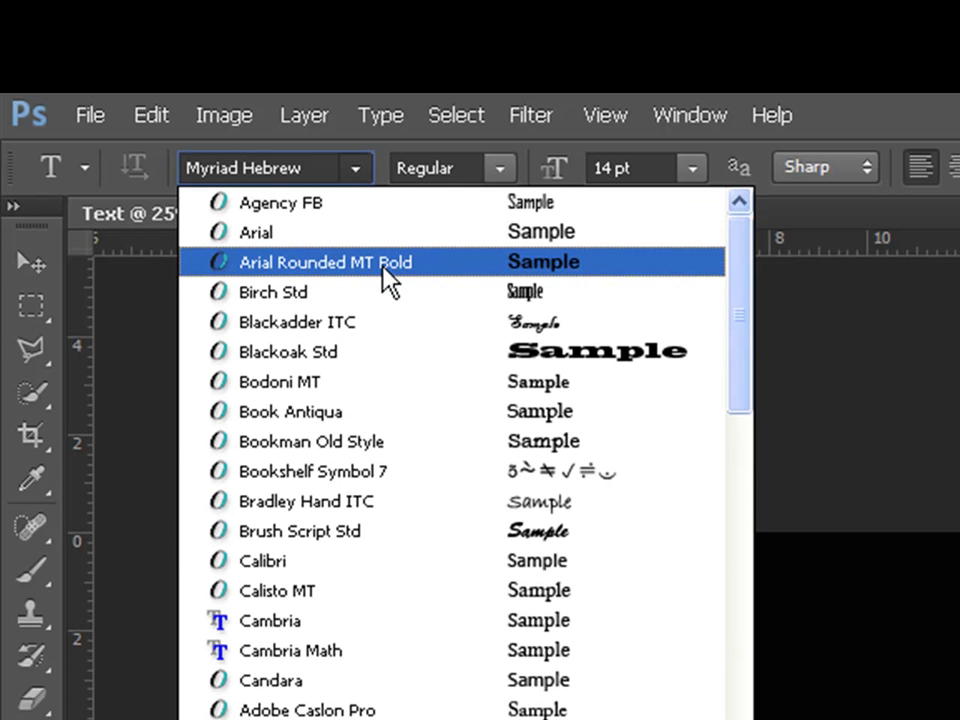
click(928, 109)
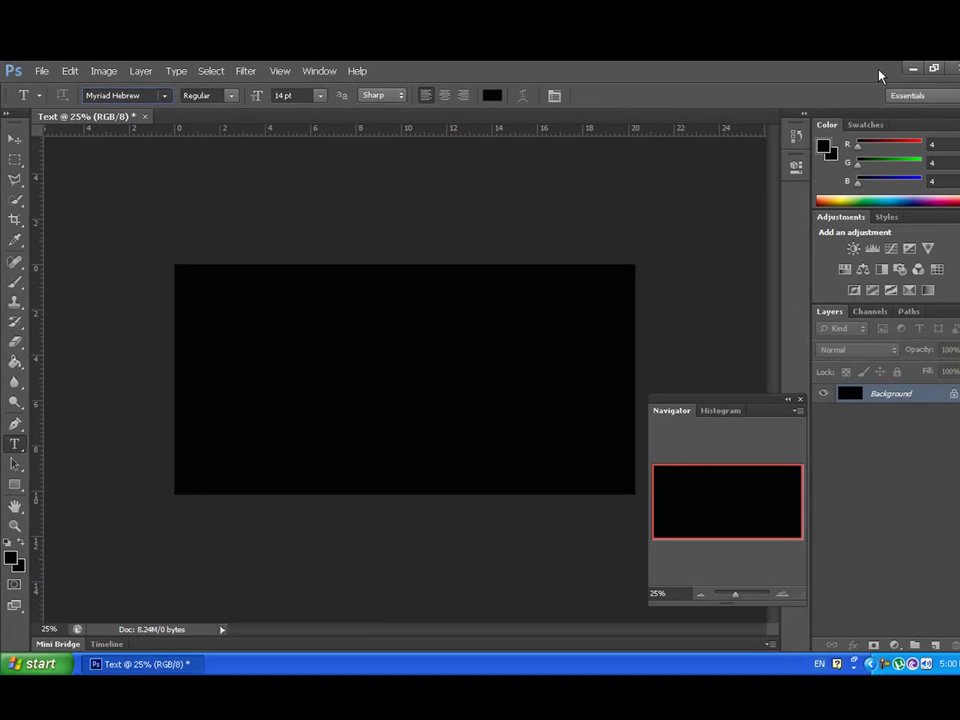
Minimize Photoshop and open the font folder inside the desktop's group folder.
click(894, 68)
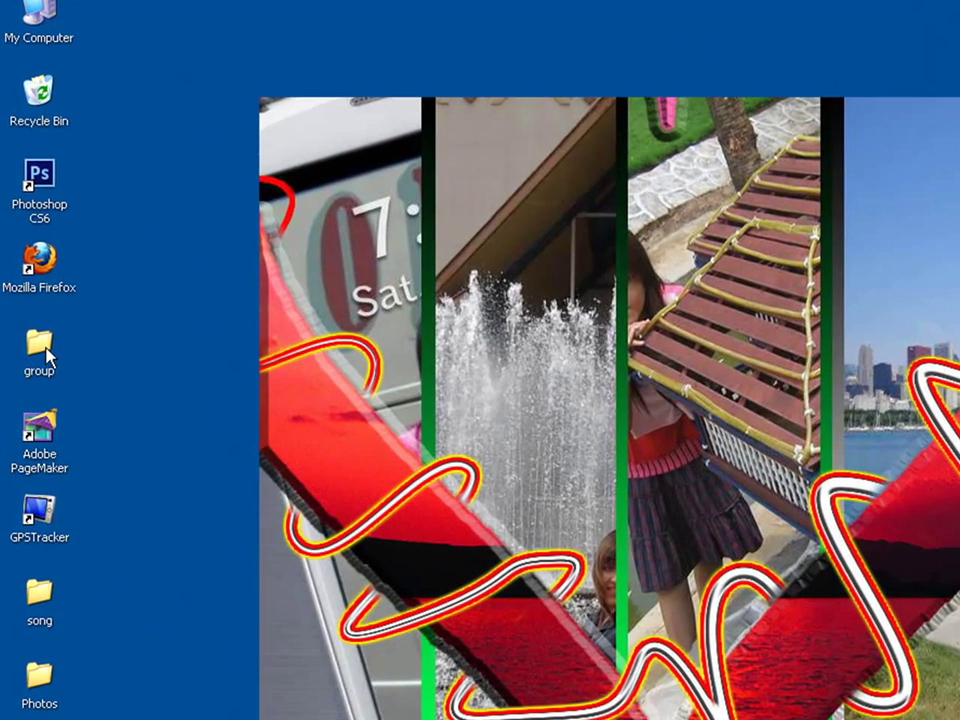
double_click(40, 346)
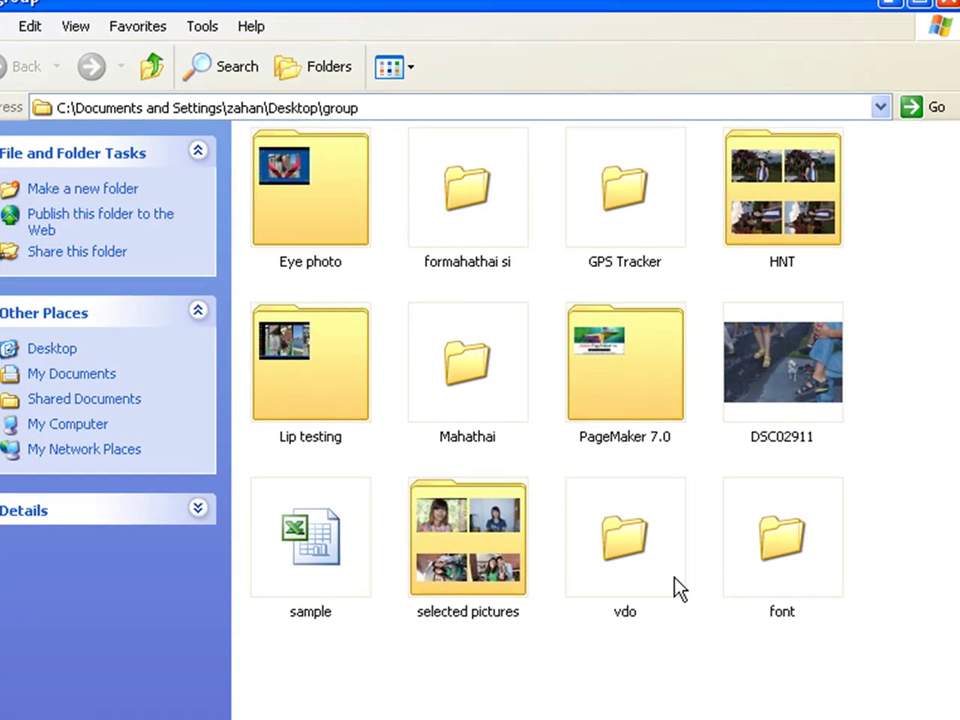
double_click(780, 545)
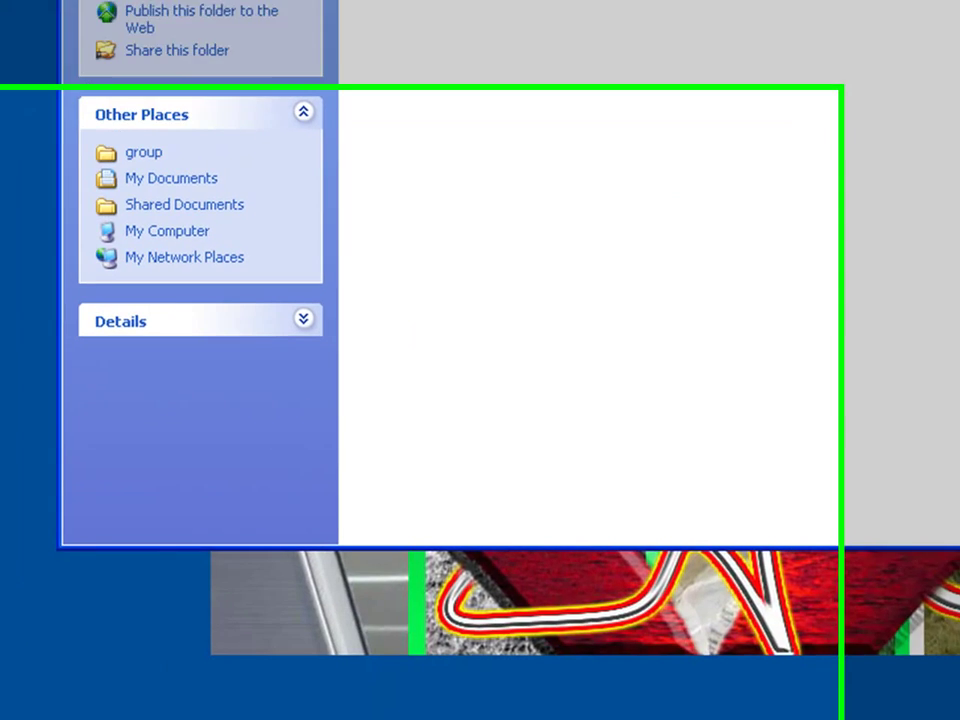
Open the system Fonts folder from the Windows Control Panel.
click(70, 689)
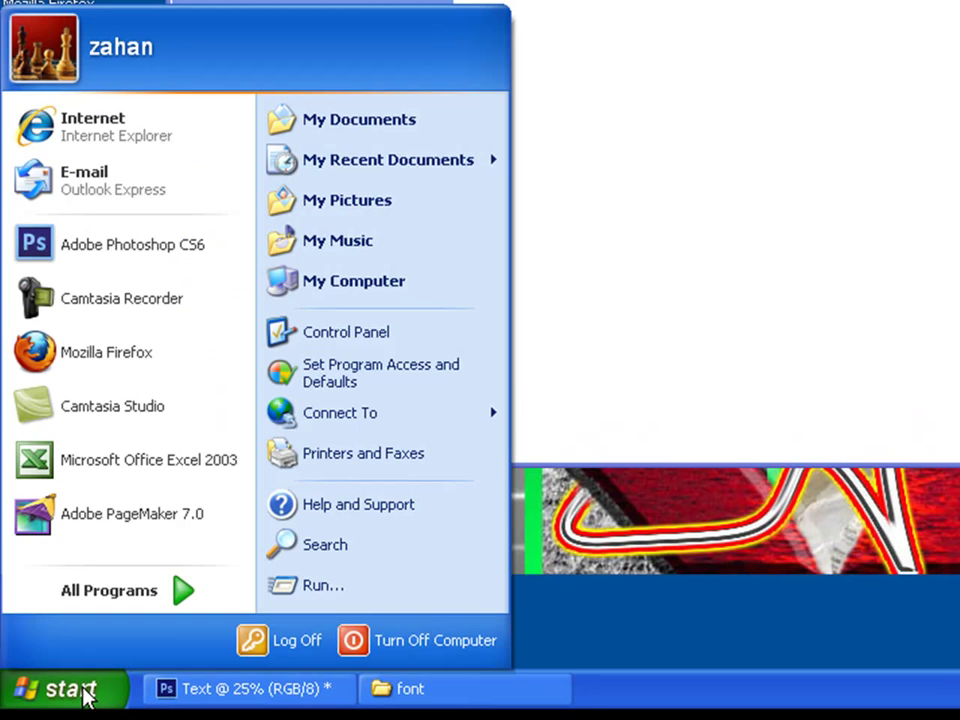
click(415, 334)
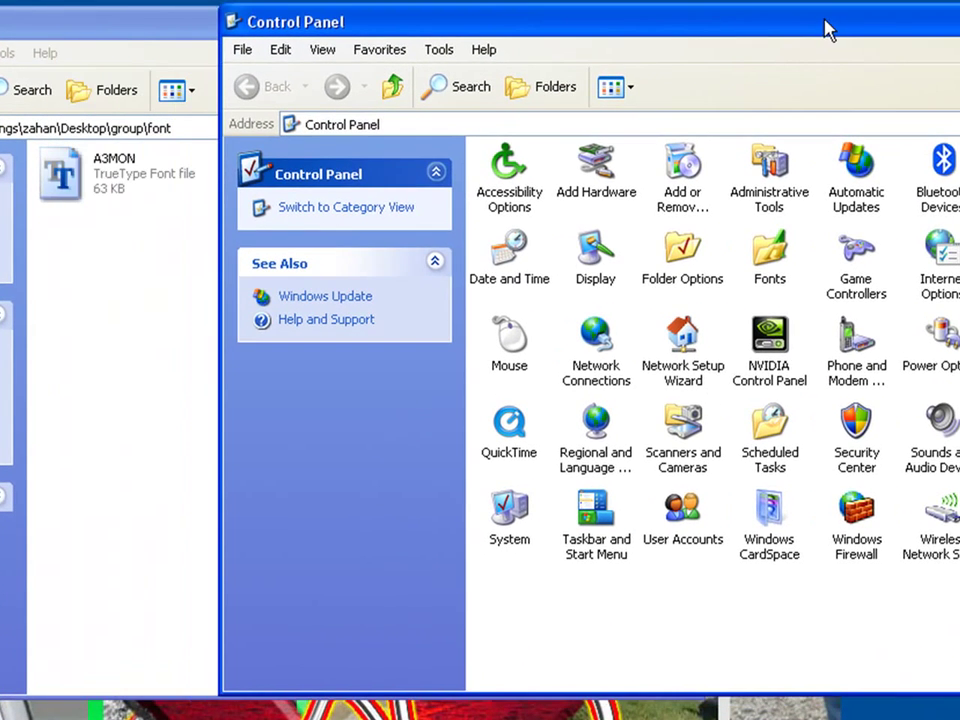
click(777, 264)
double_click(777, 264)
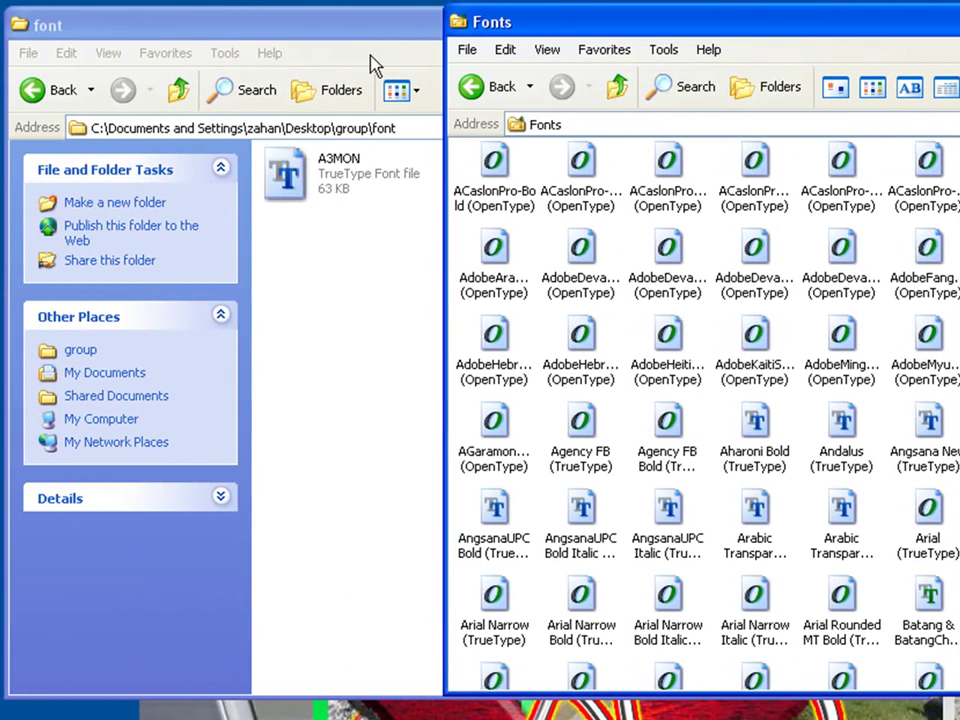
Install the A3MON font by copying it from the font folder into the system Fonts folder, and close the folder windows.
drag(375, 38, 192, 80)
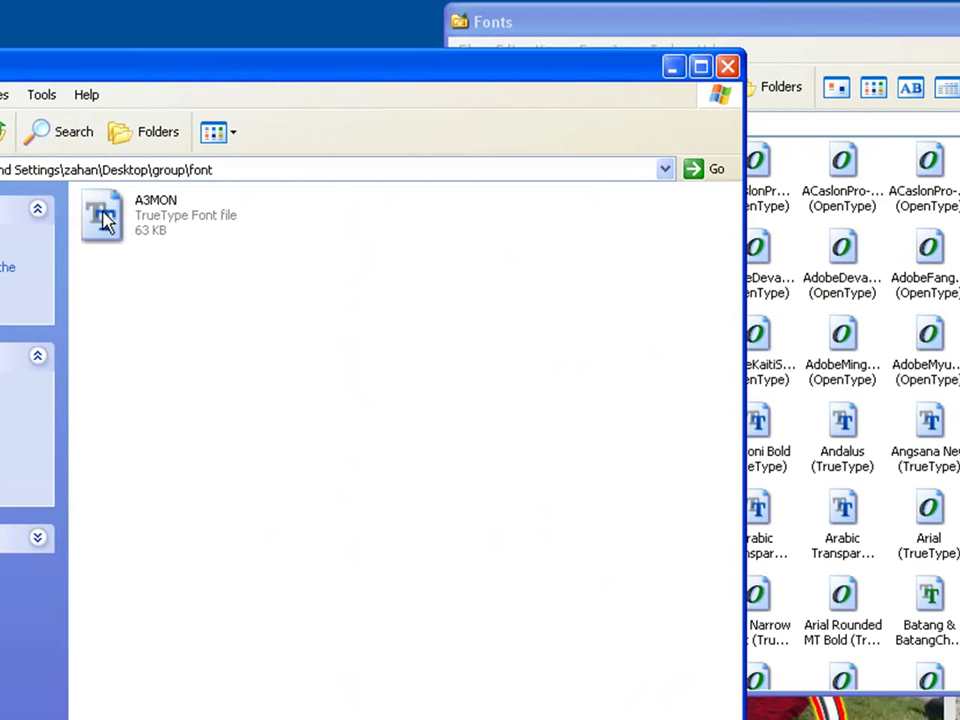
drag(105, 220, 814, 230)
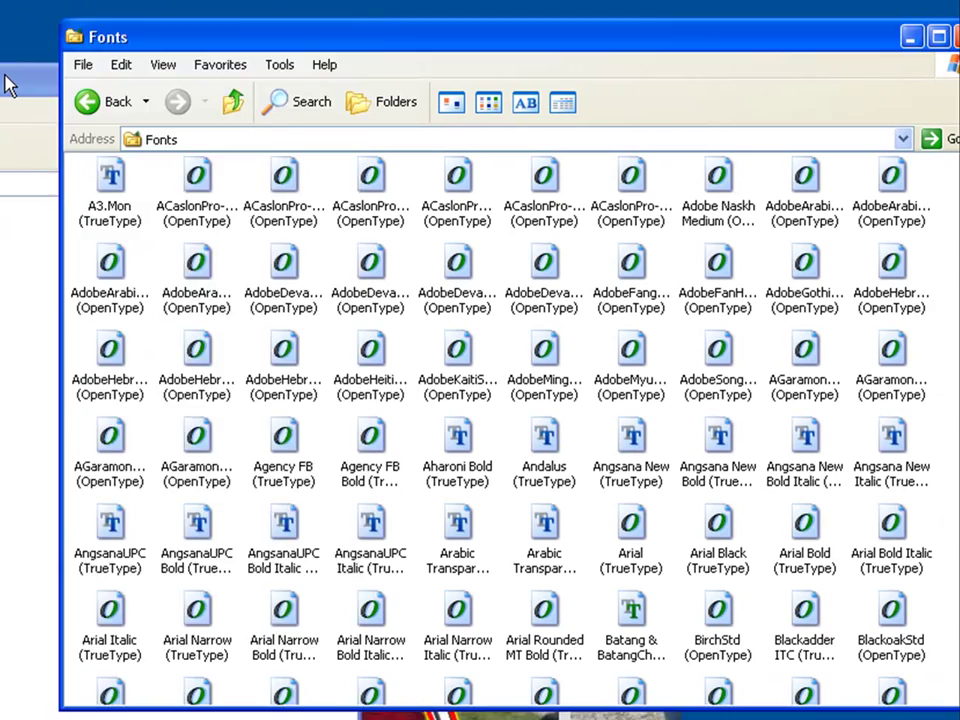
click(32, 86)
click(346, 82)
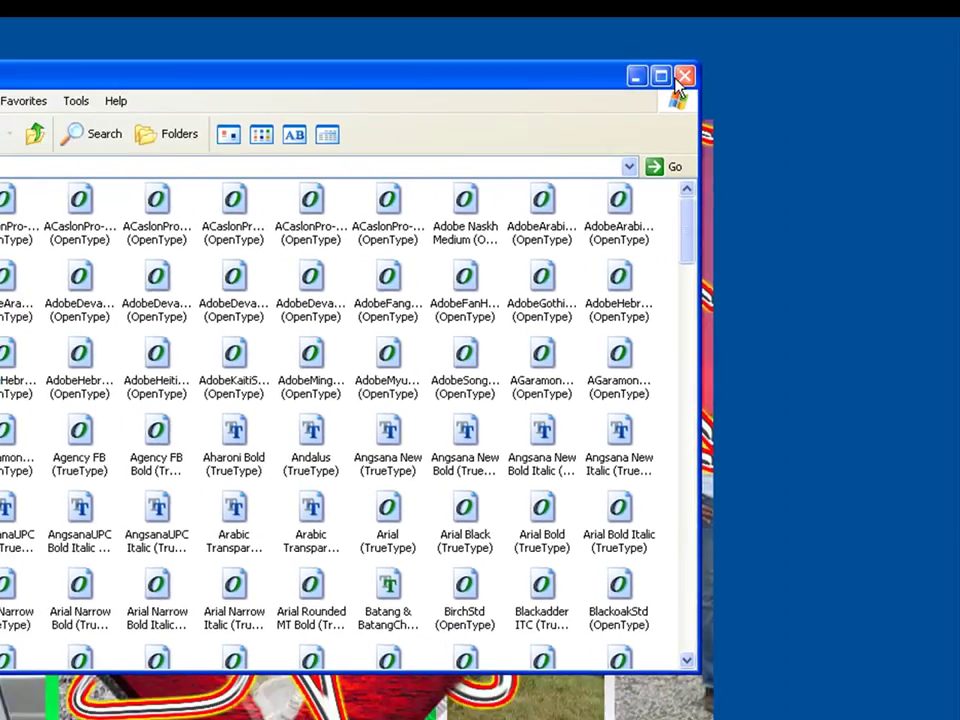
click(955, 37)
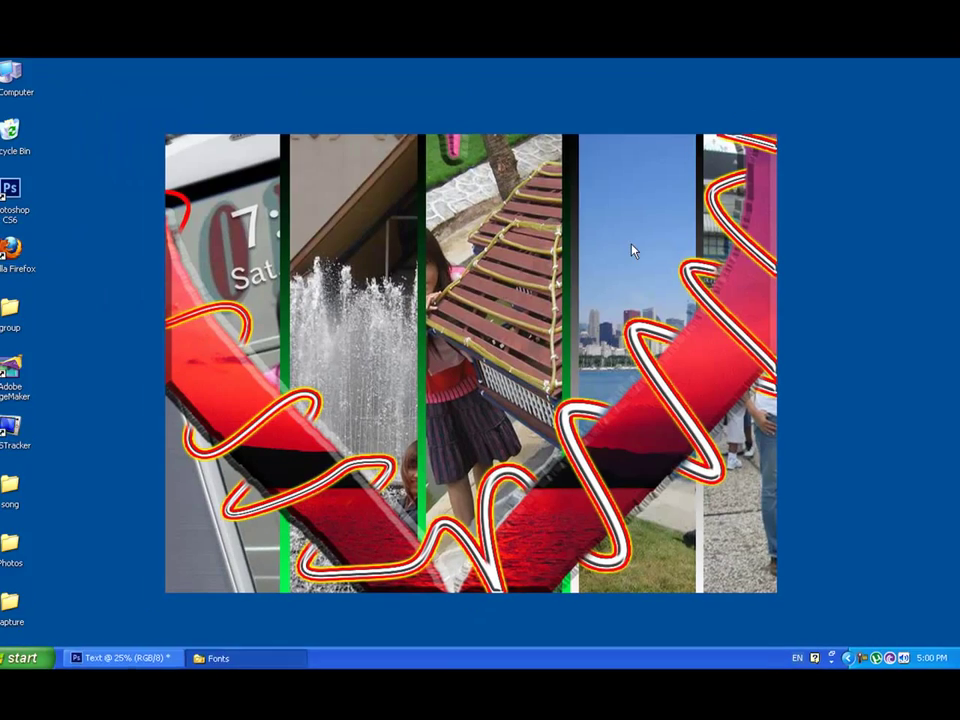
Switch back to Photoshop and choose A3.Mon as the Type tool's font family.
click(130, 649)
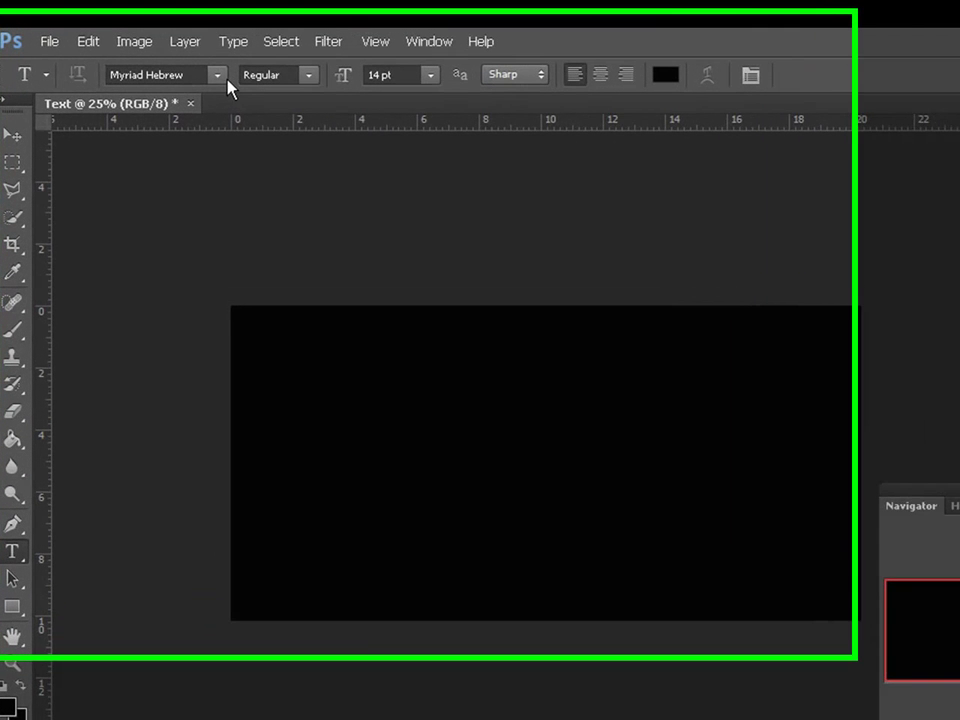
click(160, 95)
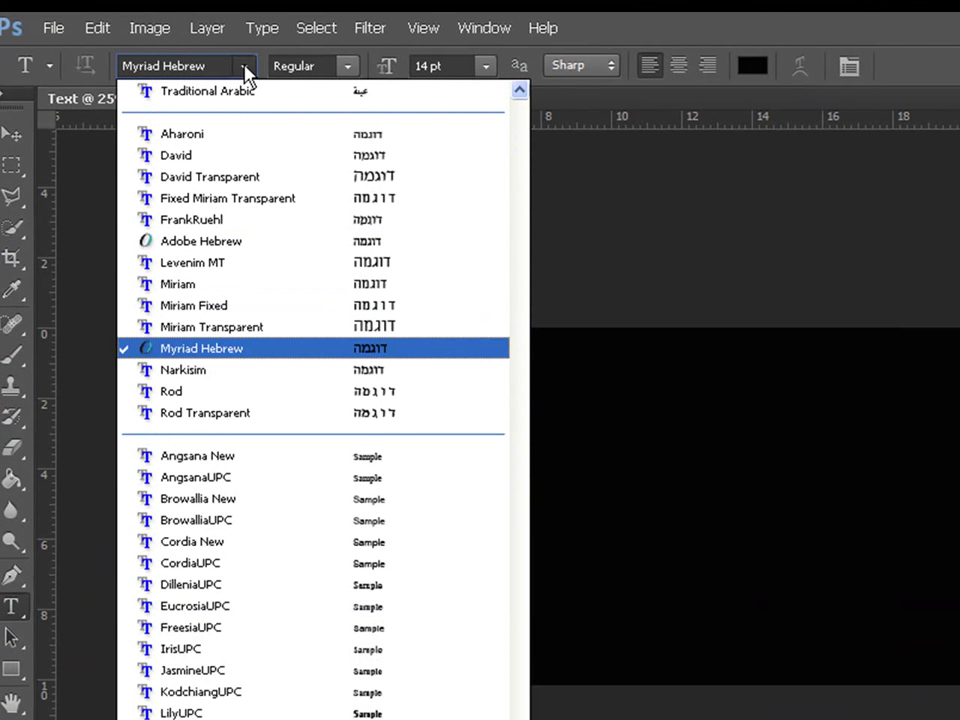
drag(519, 700, 523, 308)
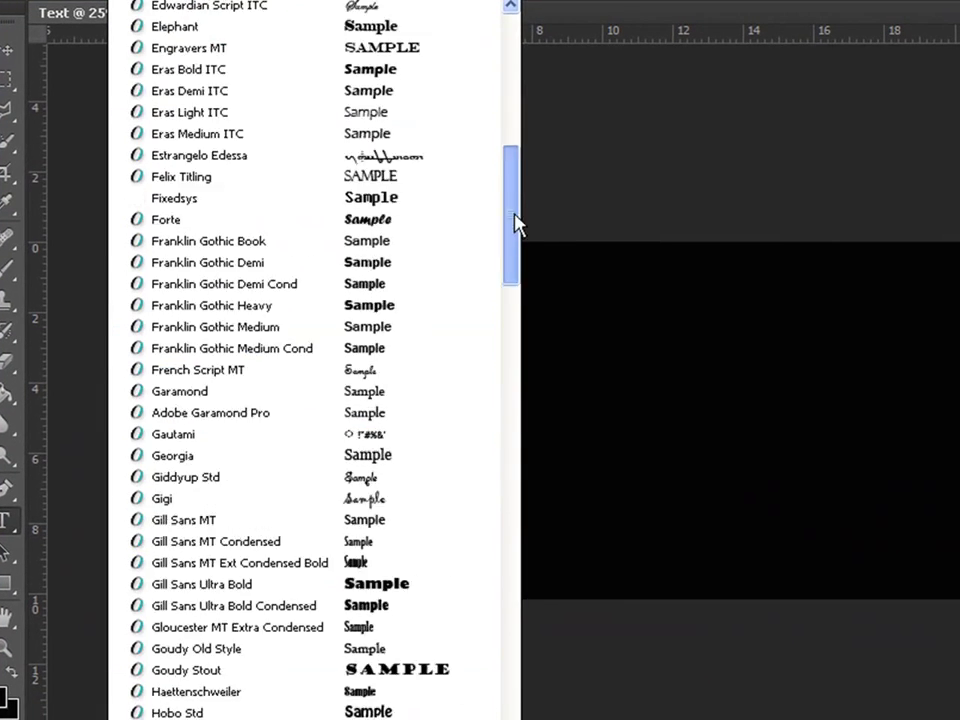
drag(517, 225, 527, 90)
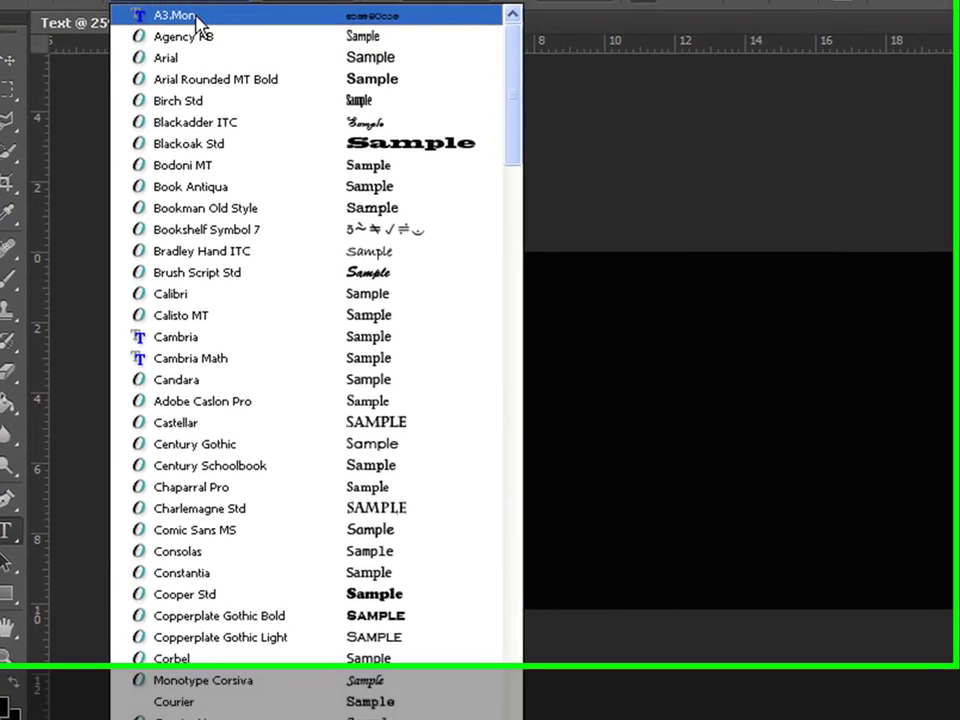
click(196, 17)
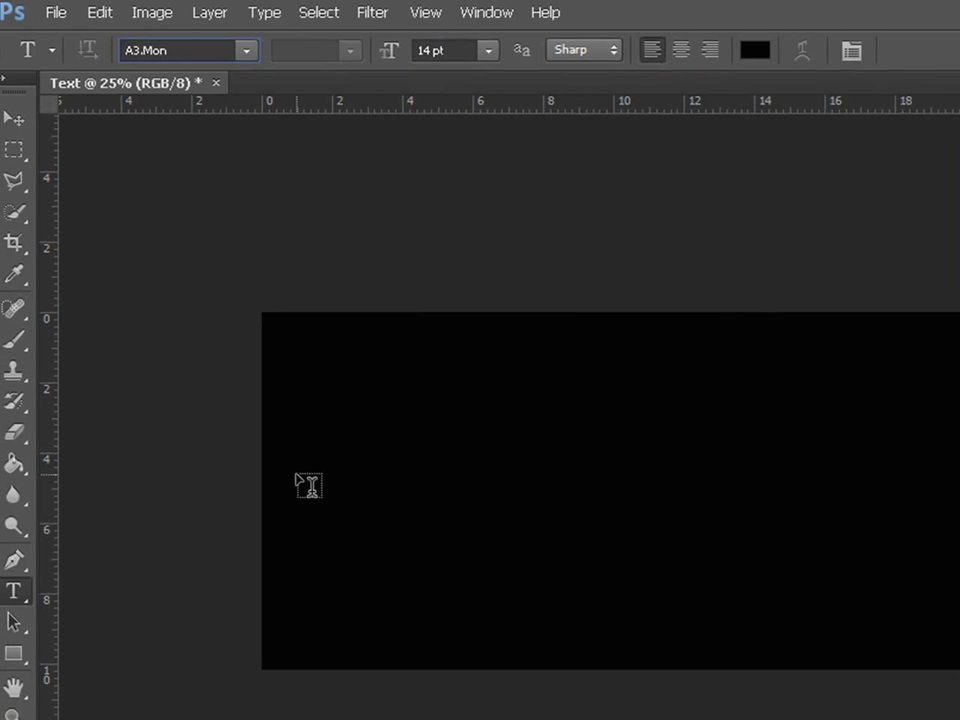
Start a text line near the left edge of the black canvas and set the font size to 72 pt.
click(289, 497)
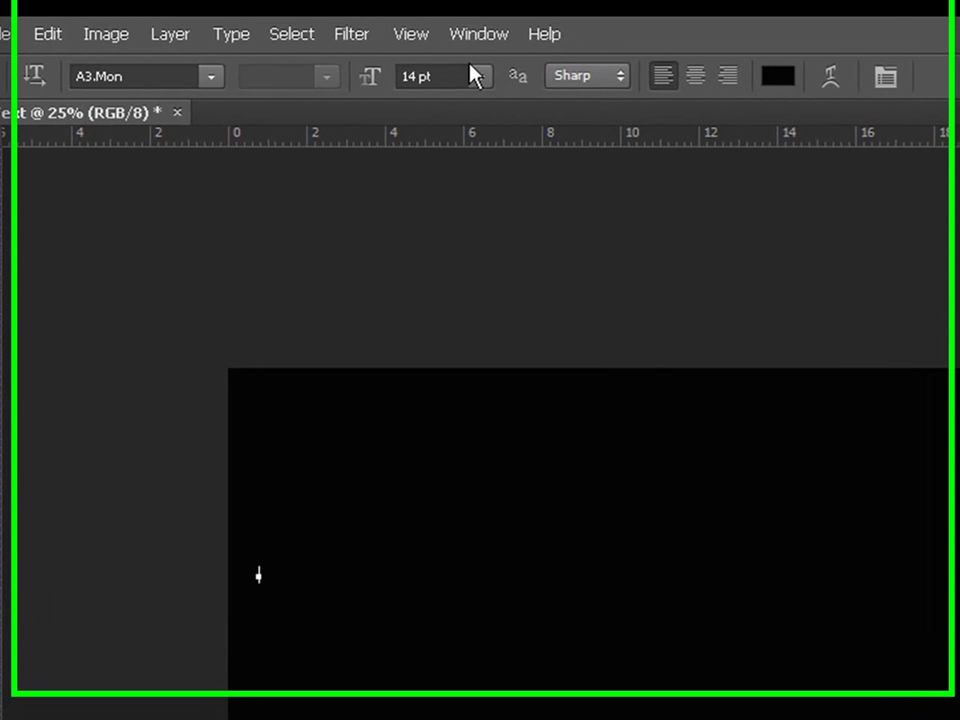
click(489, 52)
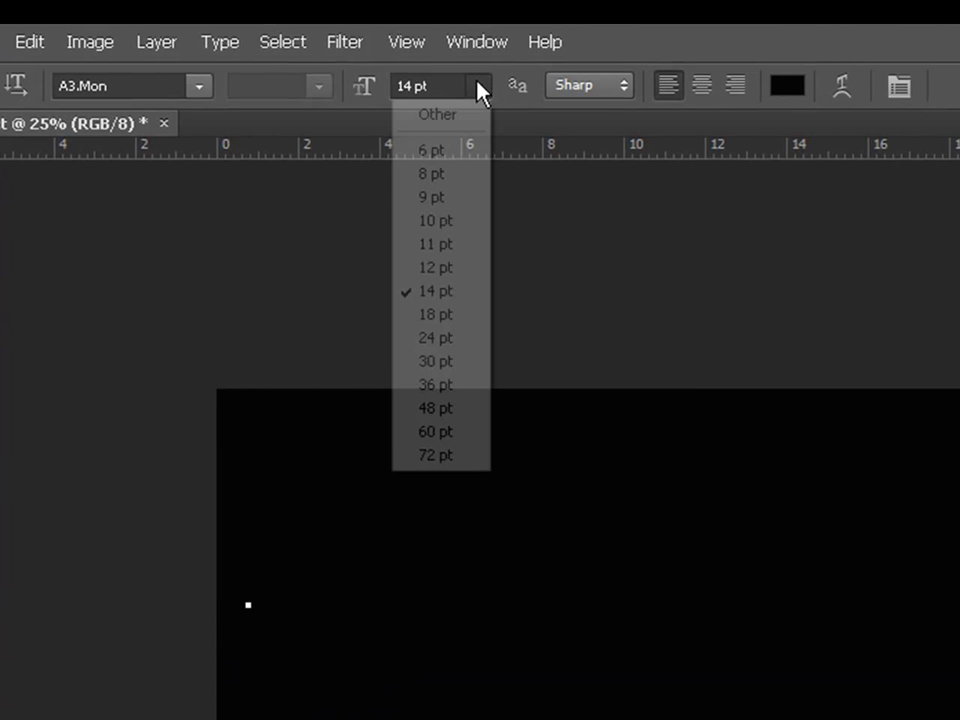
click(436, 456)
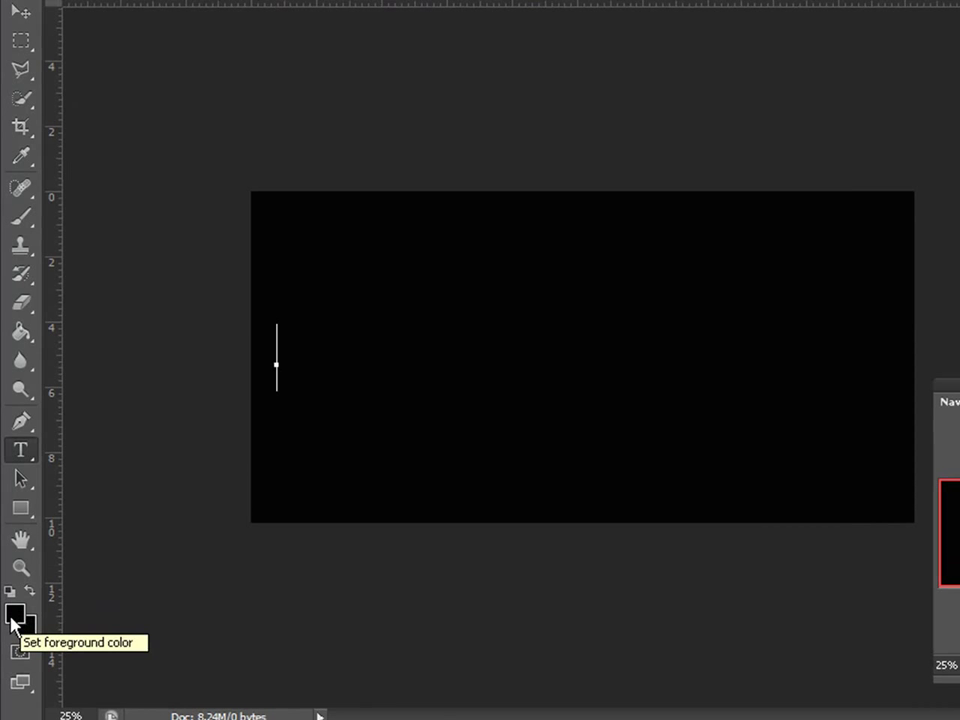
Set the foreground color to near-white faf7f9 and enter the Mon text keyed as tCYgkUmnj.
click(14, 615)
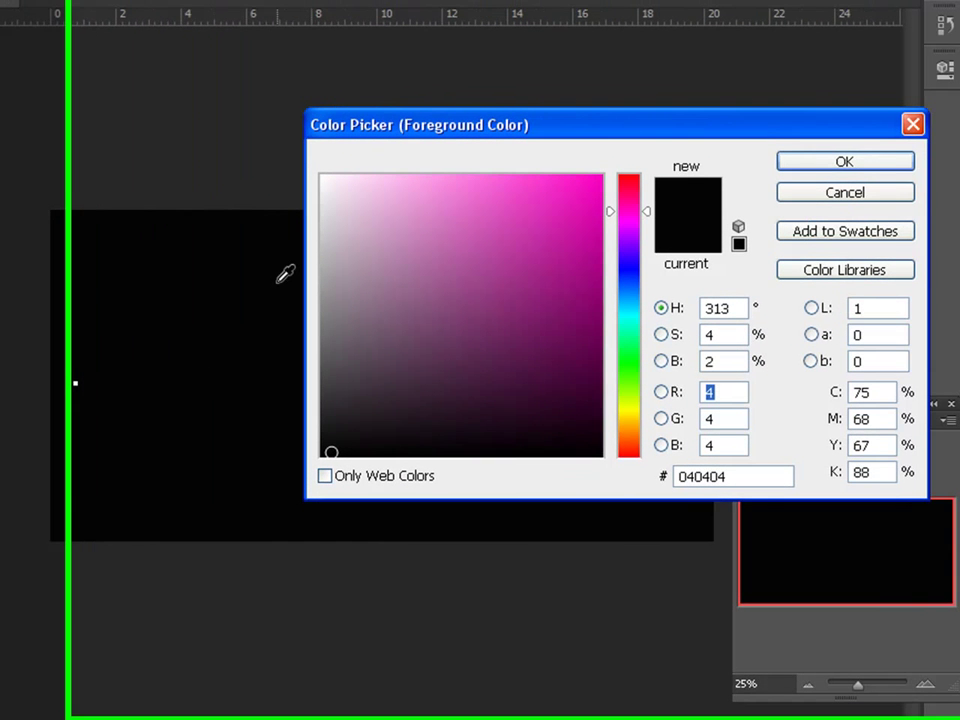
click(250, 187)
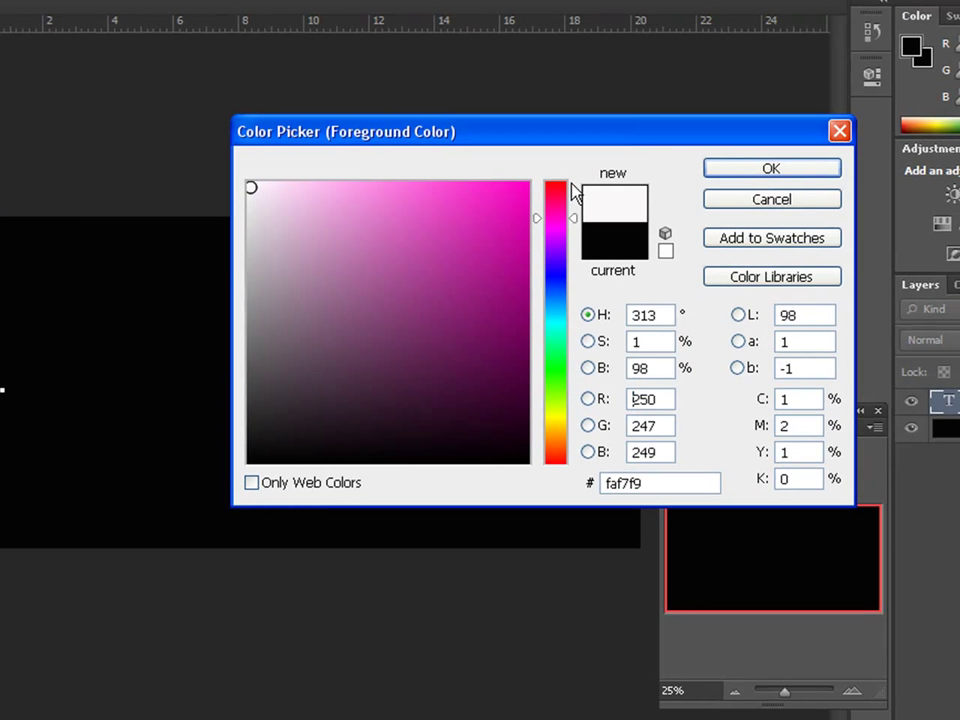
click(745, 170)
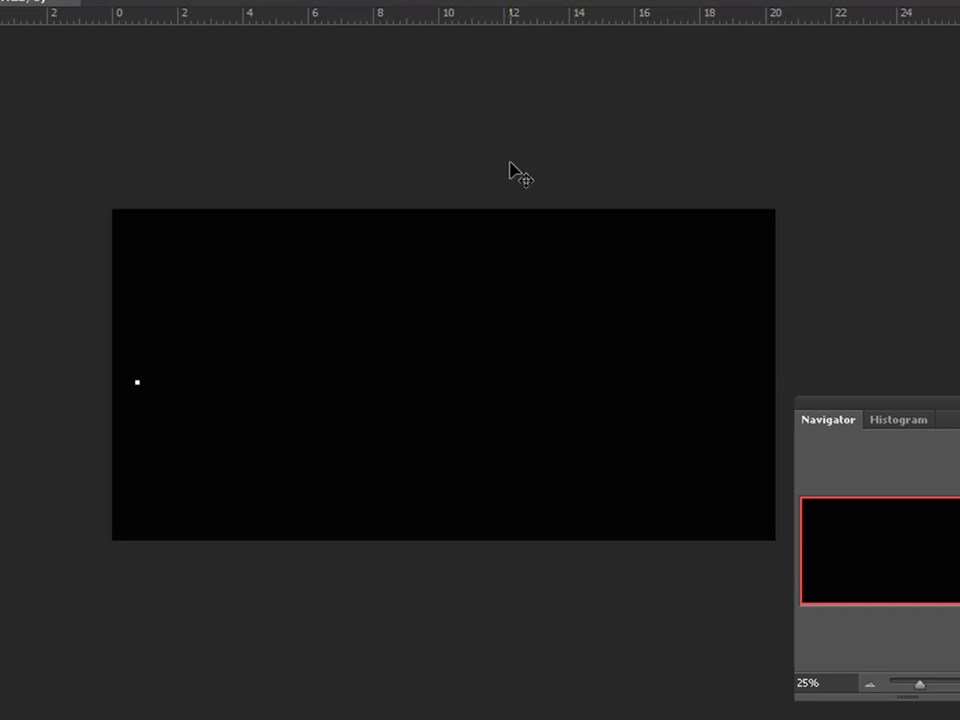
text(eaKw`)
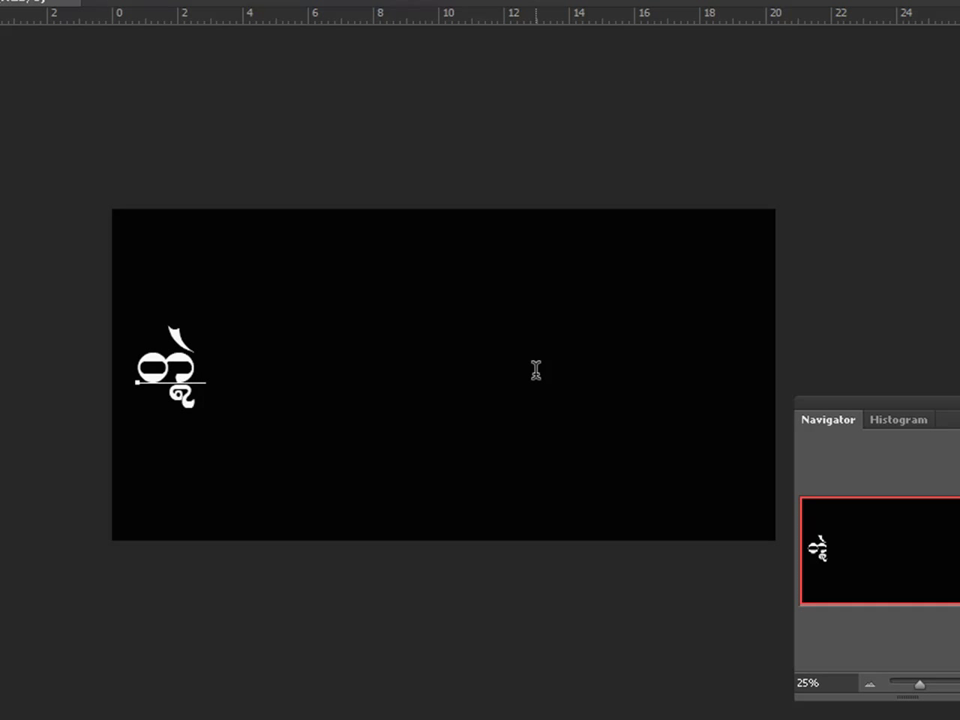
text(ဂကူမန်)
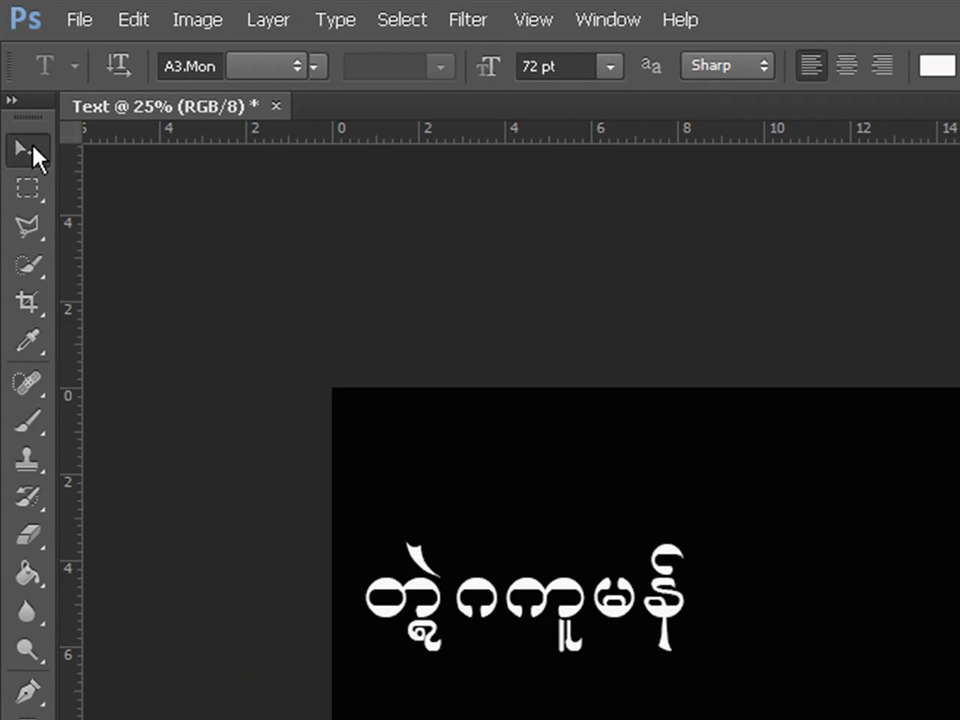
Move the Mon text right toward the middle of the canvas with the Move tool.
click(33, 153)
drag(595, 604, 651, 603)
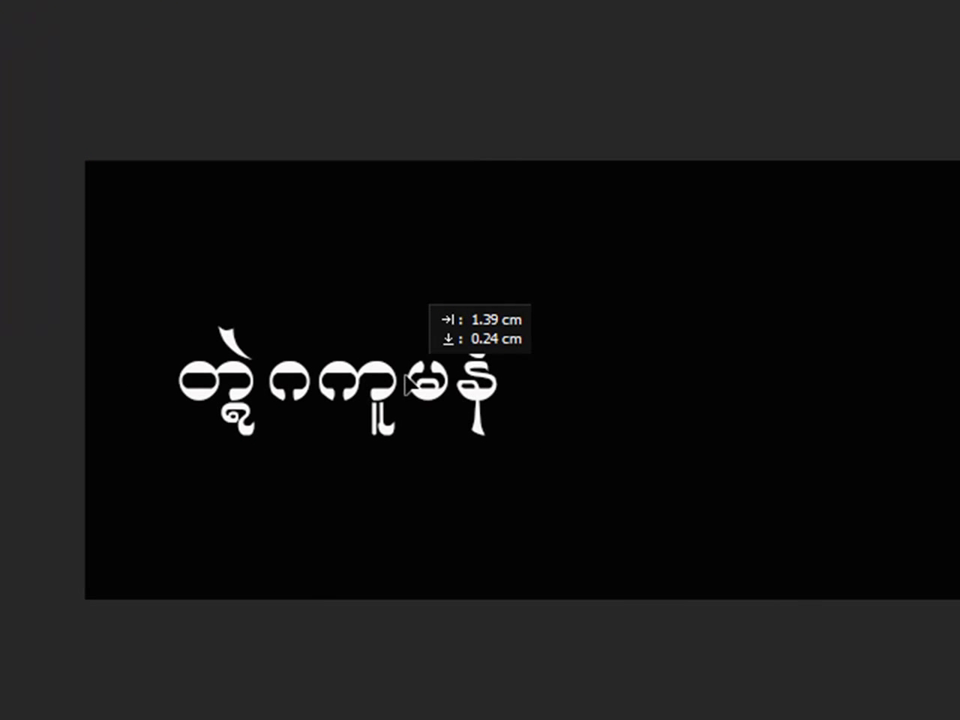
drag(405, 378, 443, 382)
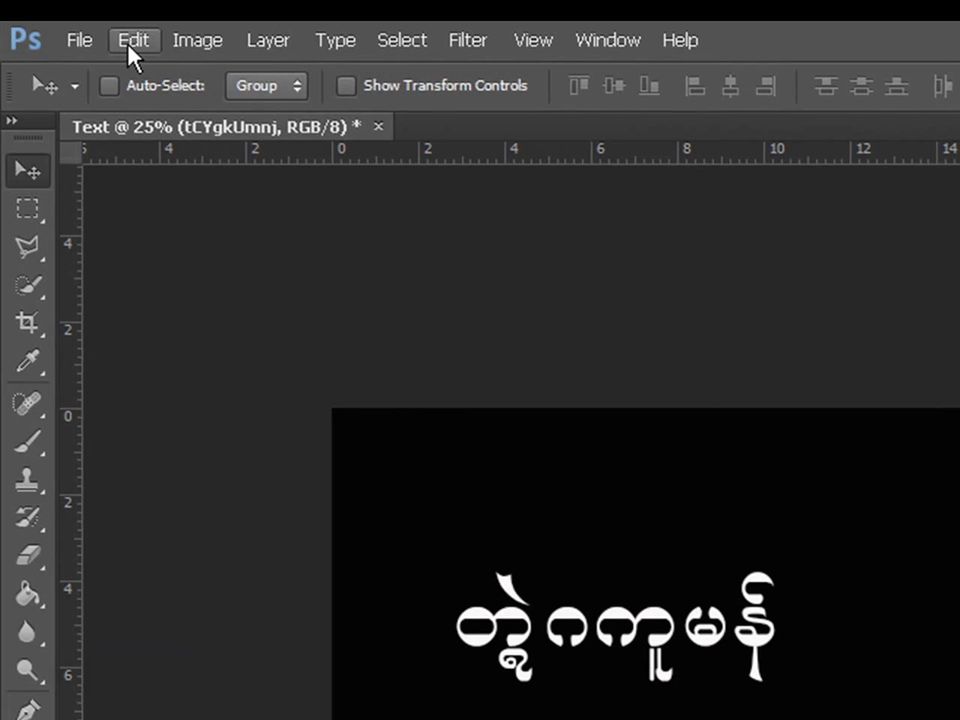
Free-transform the Mon text to span most of the canvas width, reposition it near the center and apply the transformation.
click(129, 45)
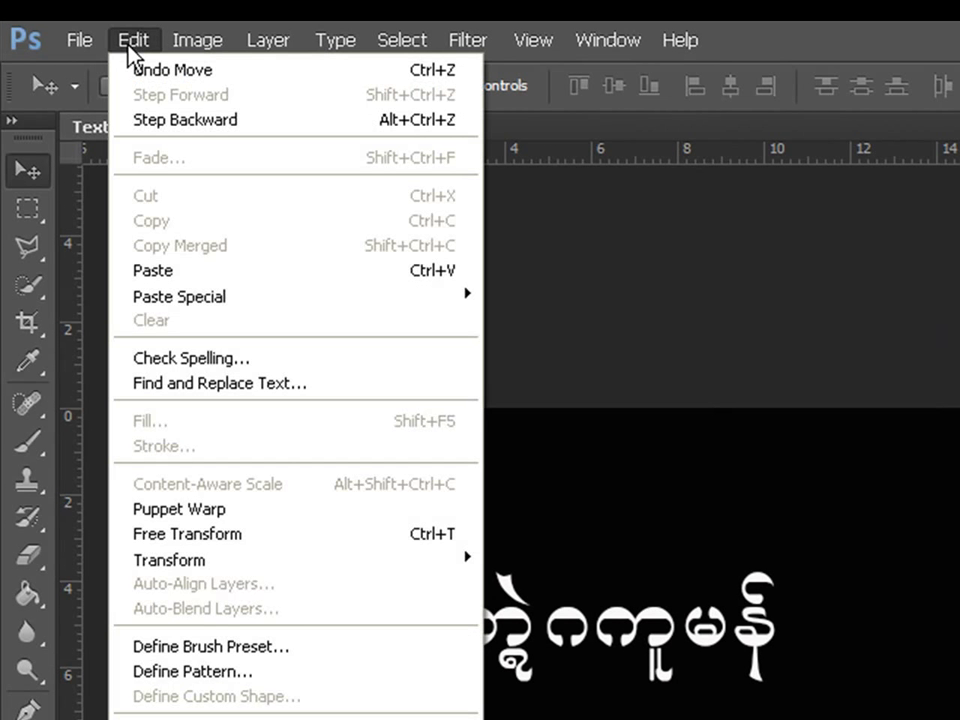
click(305, 532)
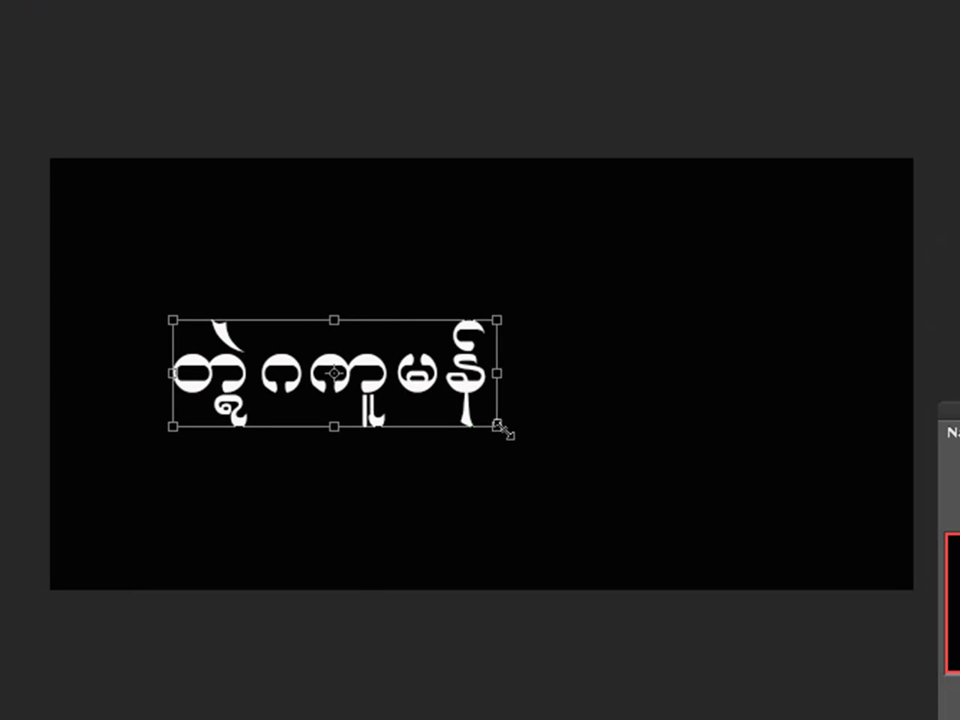
drag(697, 605, 750, 631)
drag(555, 462, 836, 576)
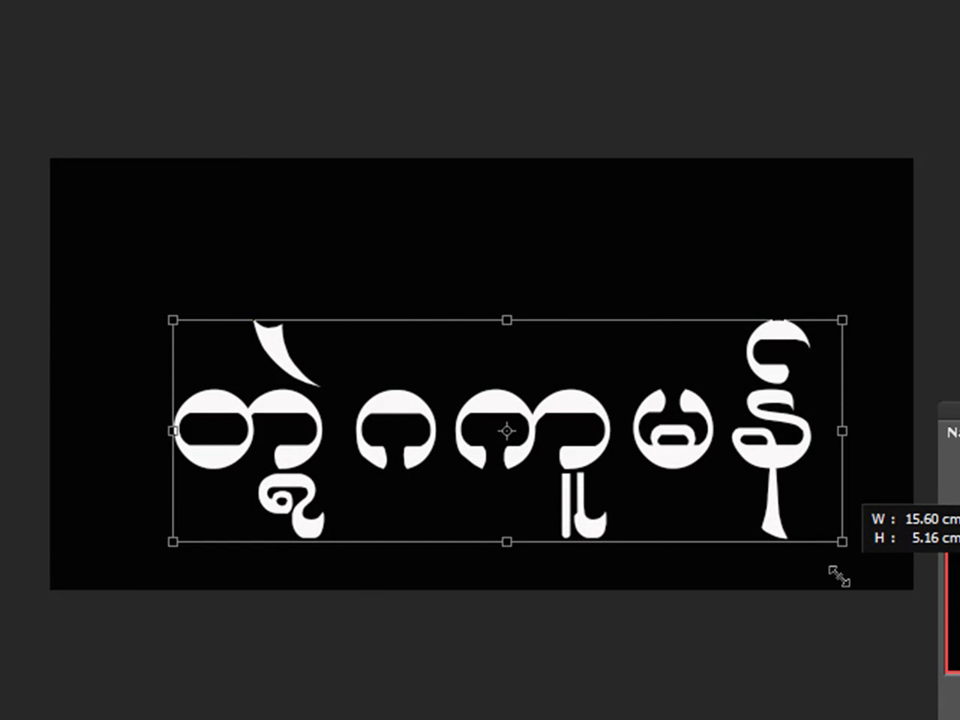
drag(750, 497, 688, 424)
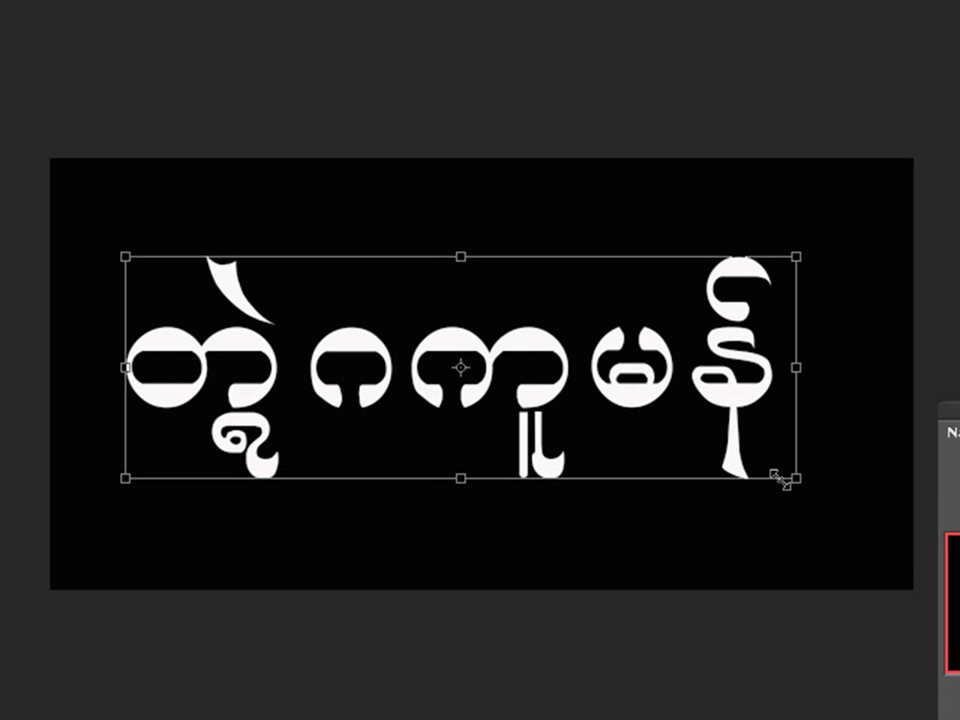
drag(797, 481, 826, 491)
drag(741, 431, 727, 427)
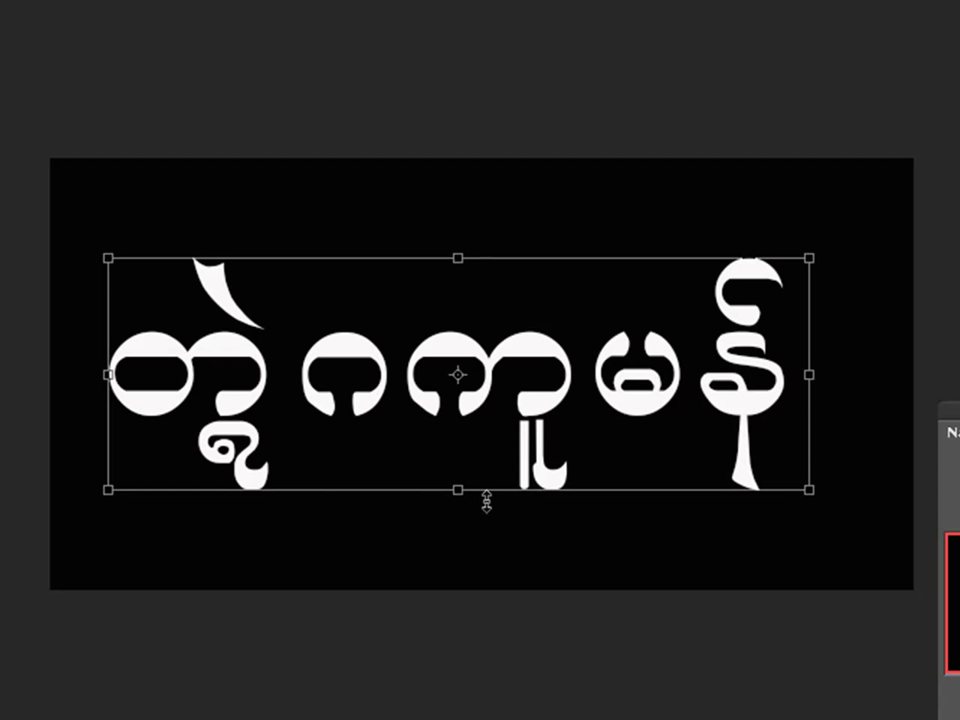
key(Return)
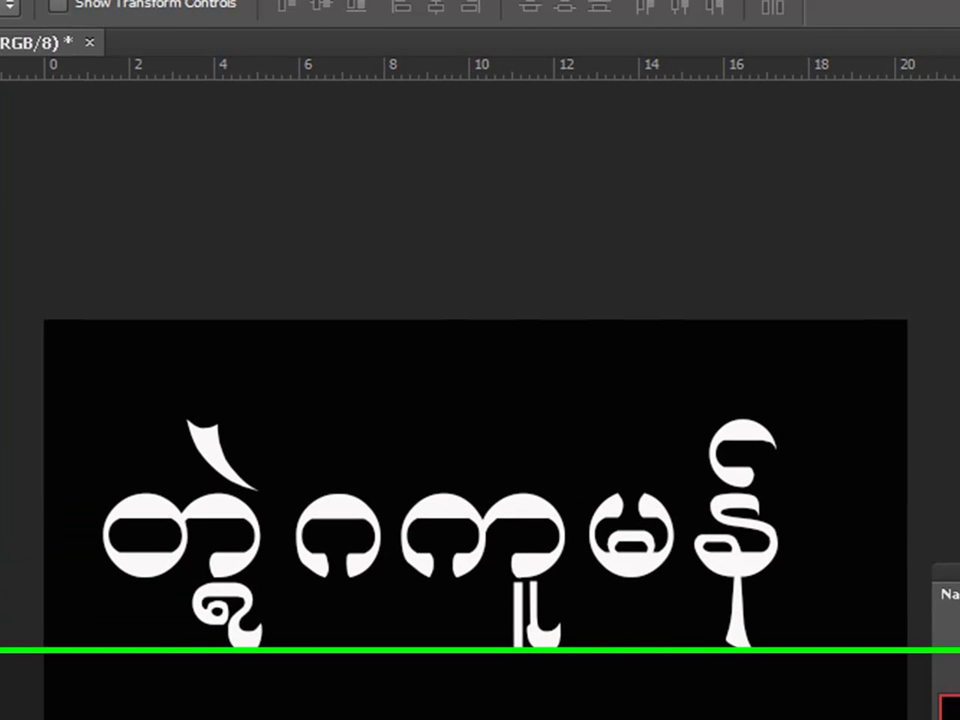
Rasterize the text layer and apply the Stylize Wind filter with the Wind method from the left.
click(166, 37)
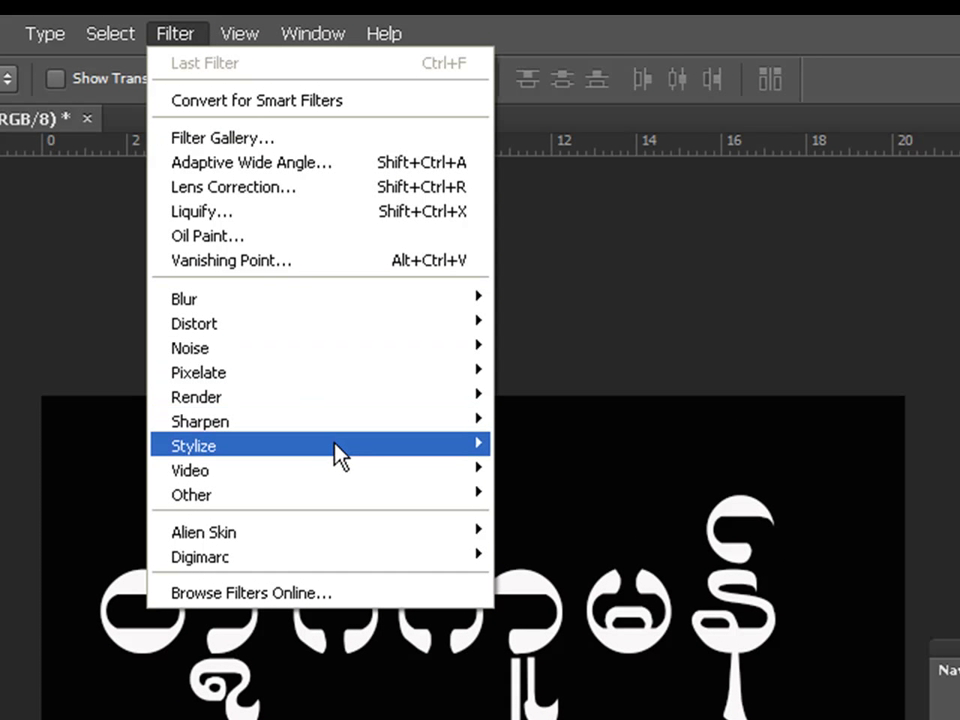
mouse_move(335, 447)
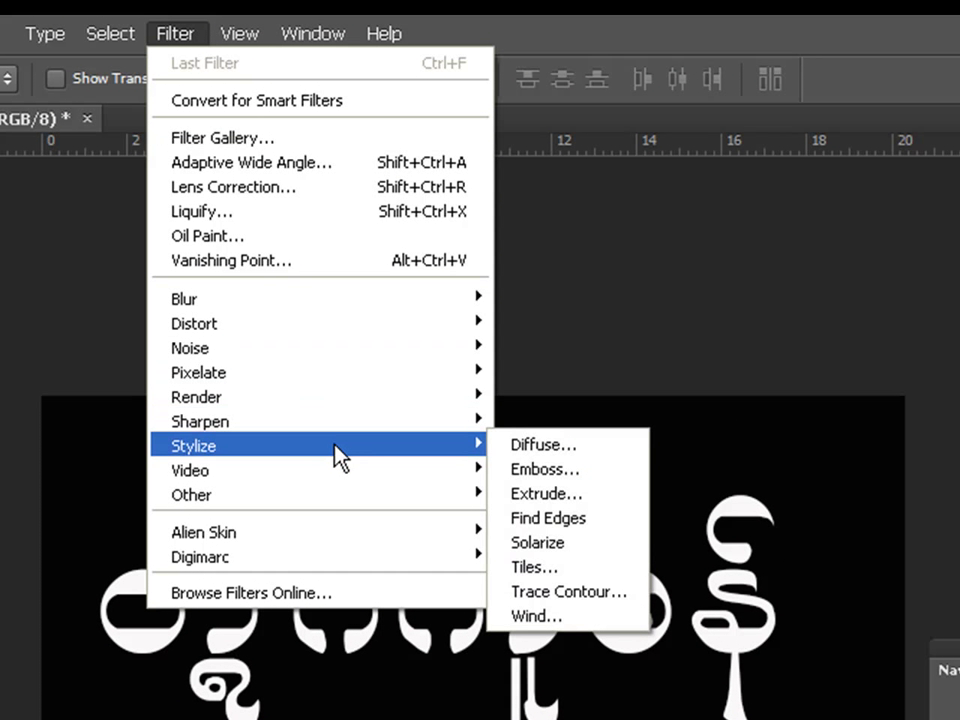
click(573, 627)
click(580, 474)
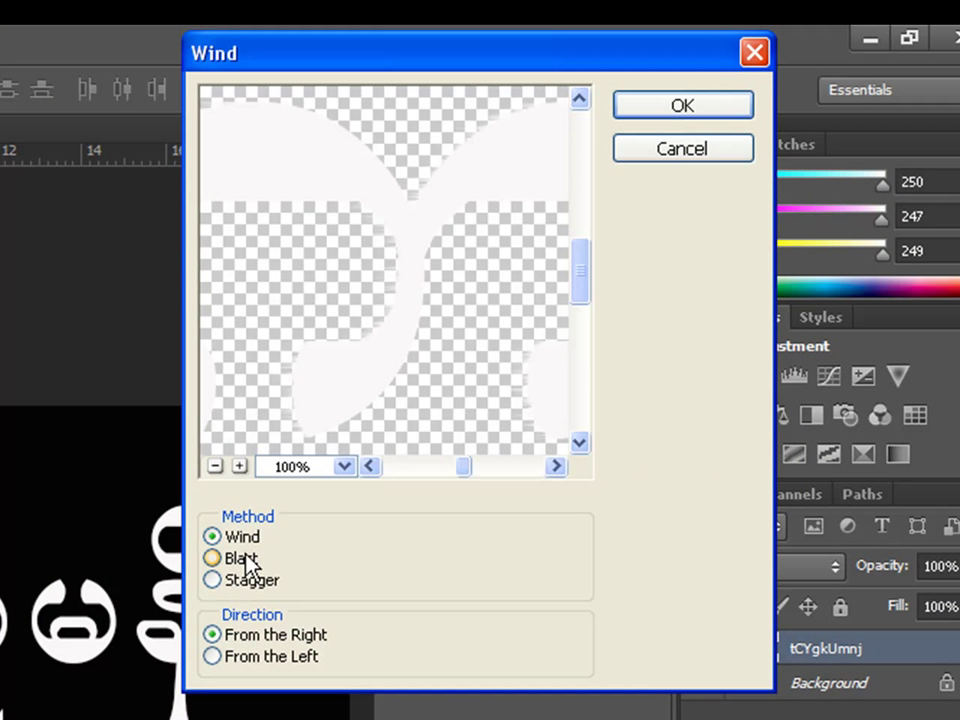
click(213, 657)
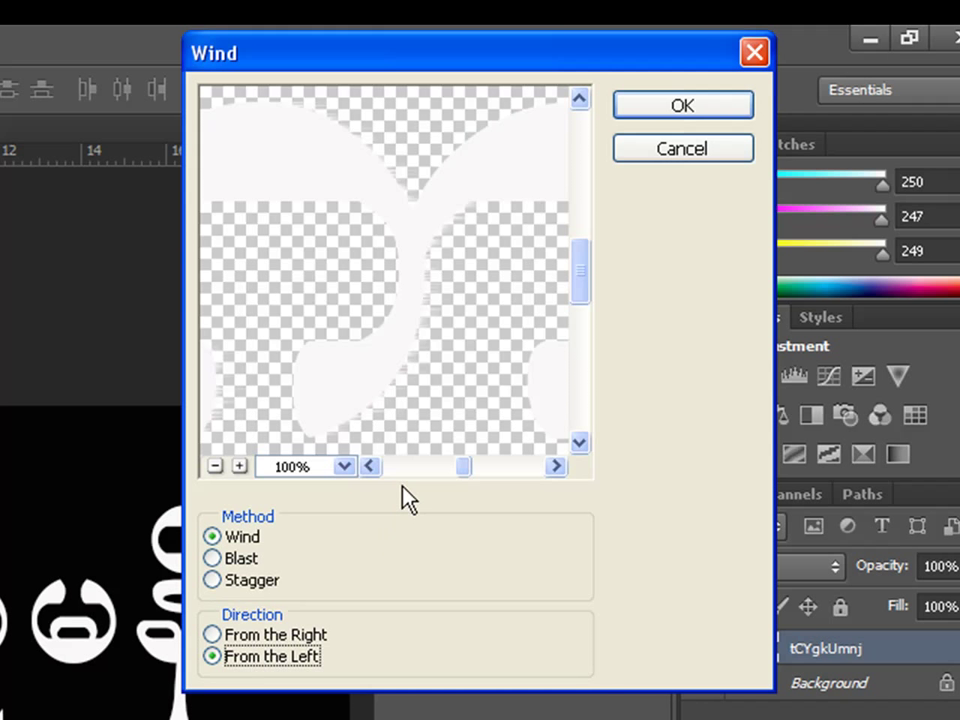
click(649, 108)
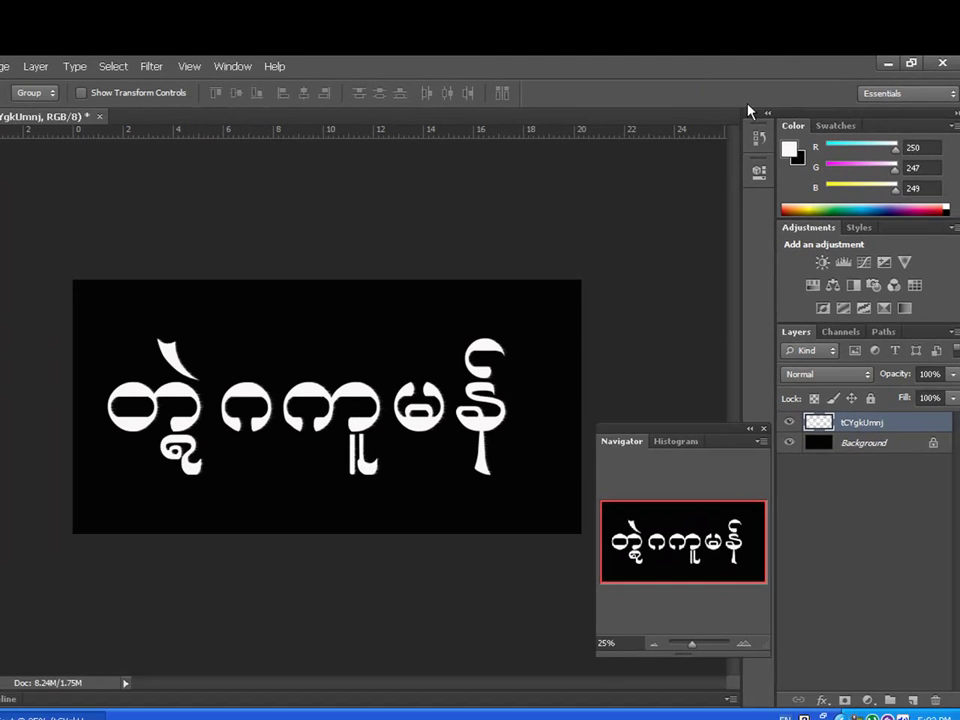
Reapply the same Wind filter to the text two more times.
click(765, 581)
click(765, 581)
click(765, 581)
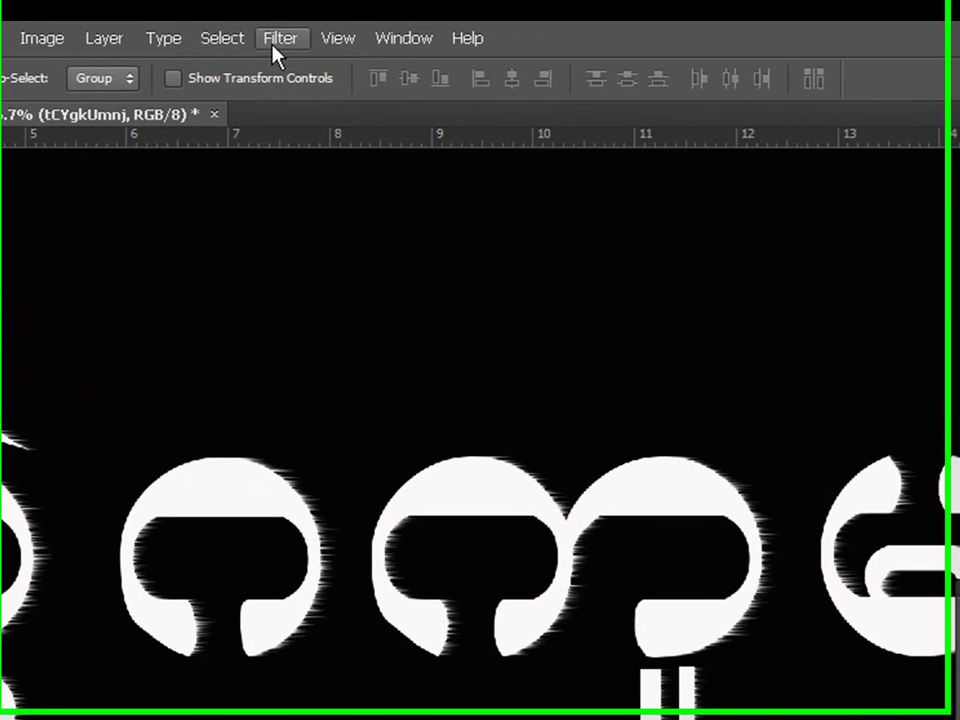
click(238, 71)
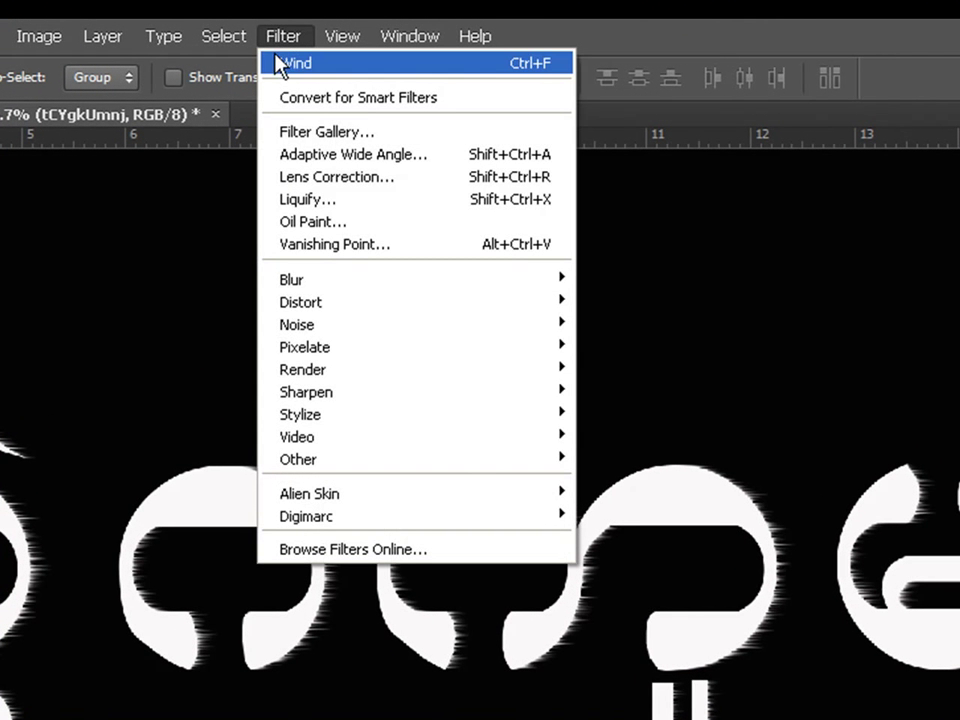
click(302, 68)
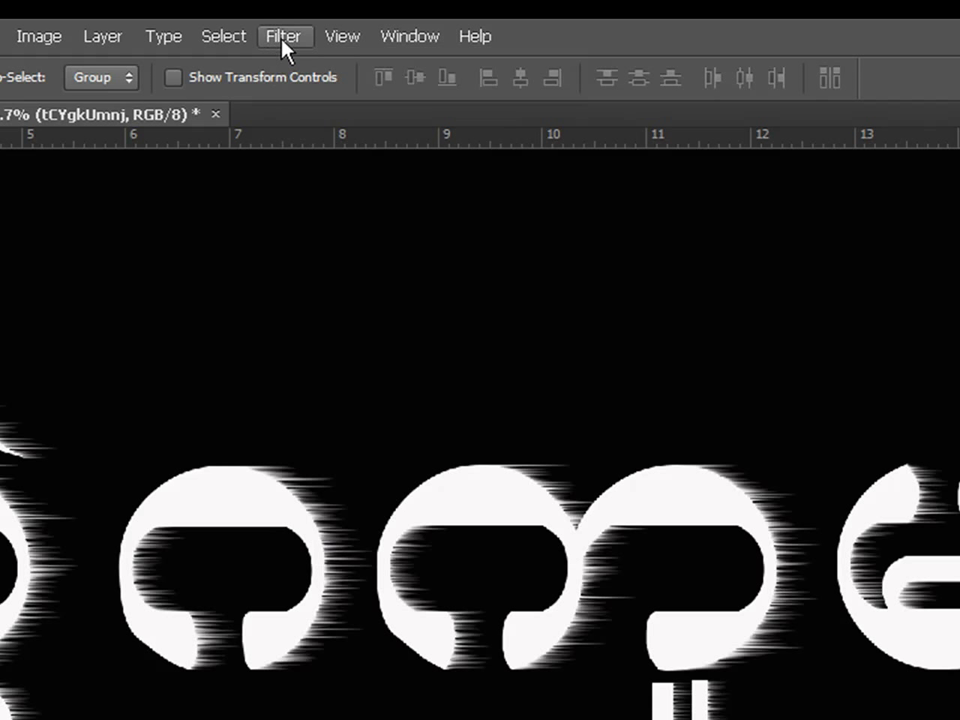
click(284, 40)
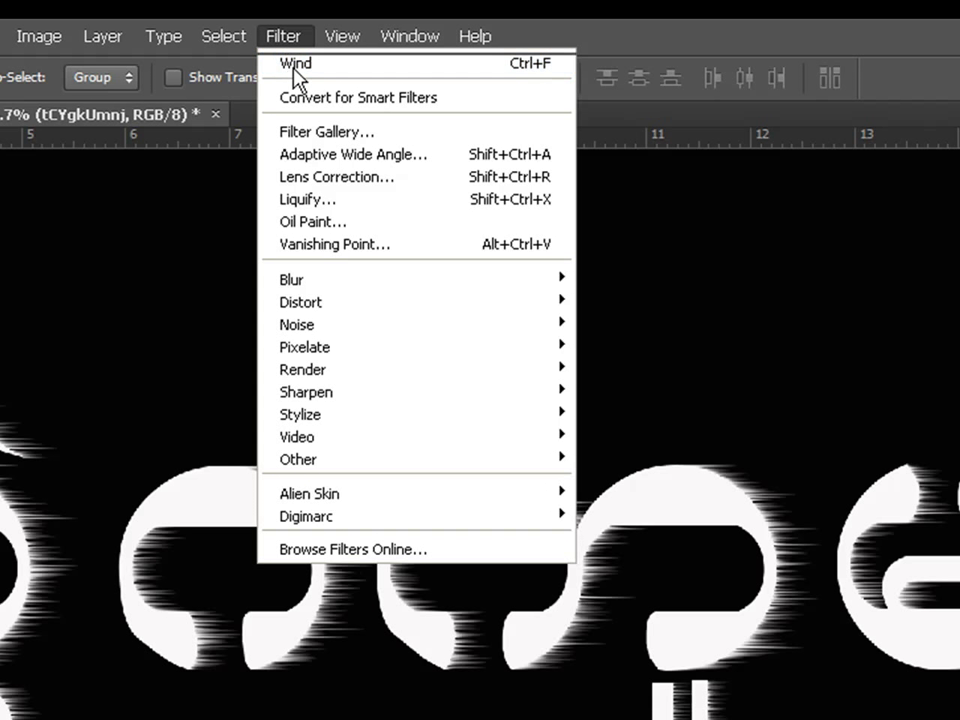
click(298, 72)
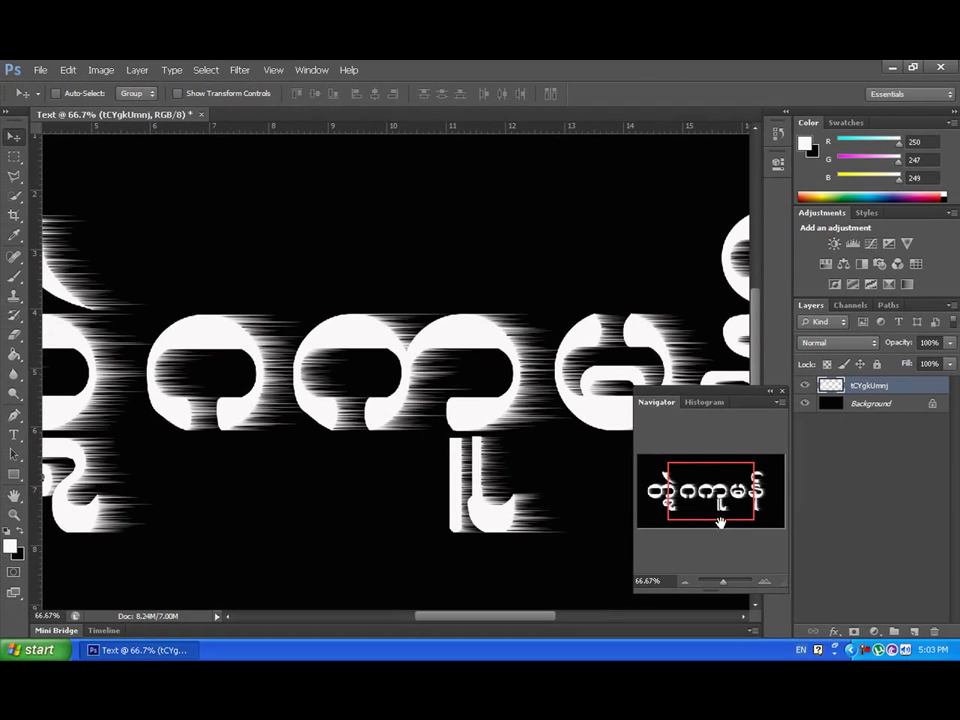
drag(725, 505, 694, 507)
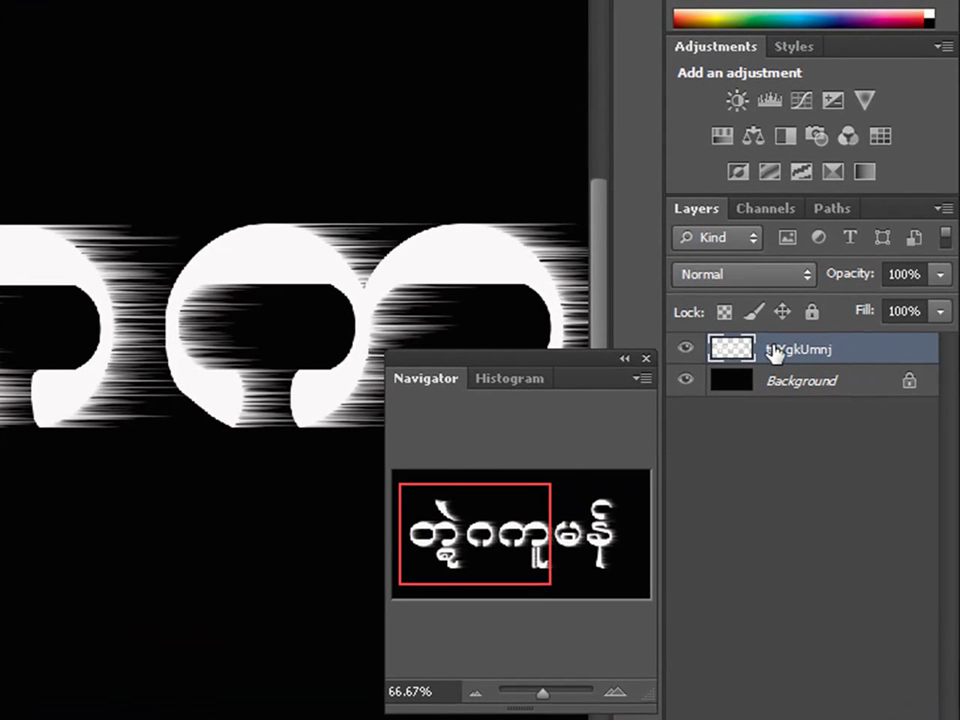
double_click(848, 356)
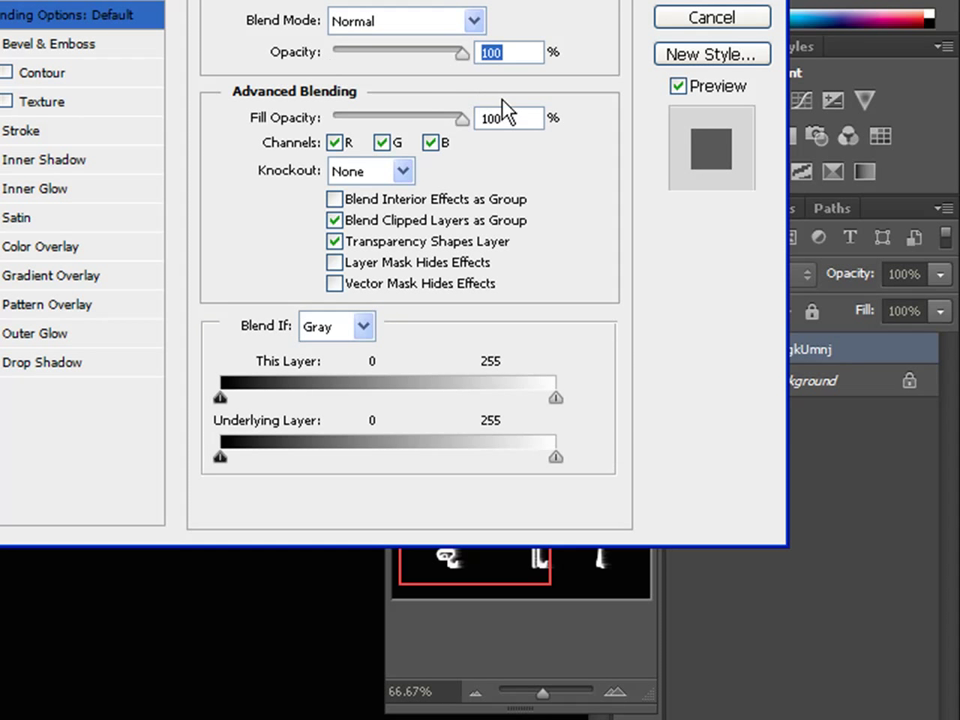
click(697, 20)
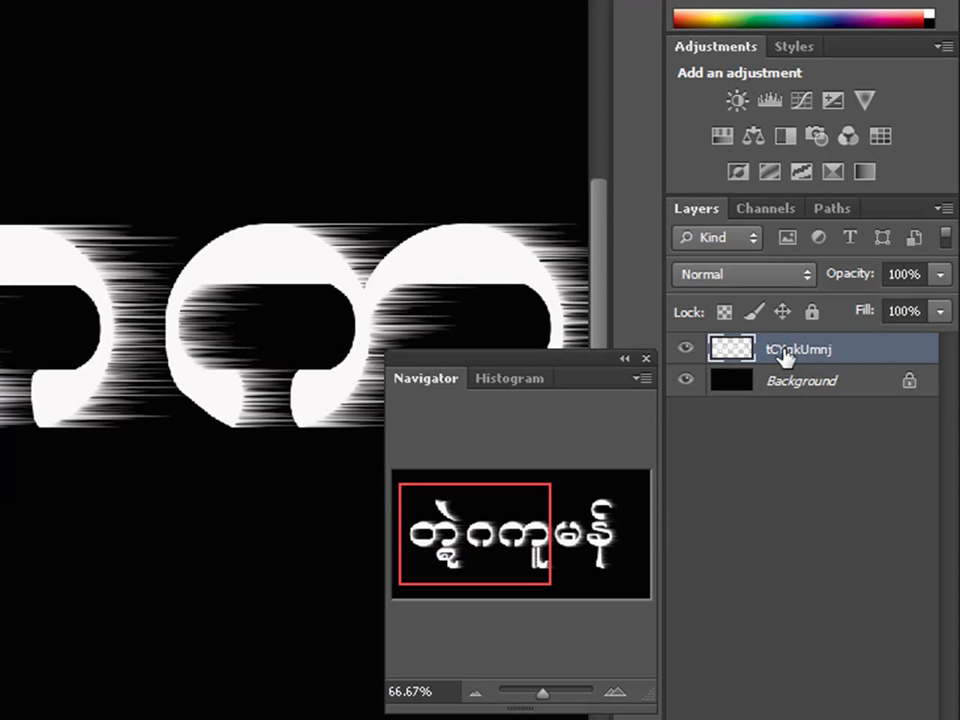
Add an Outer Glow layer style to the rasterized Mon text layer.
right_click(785, 355)
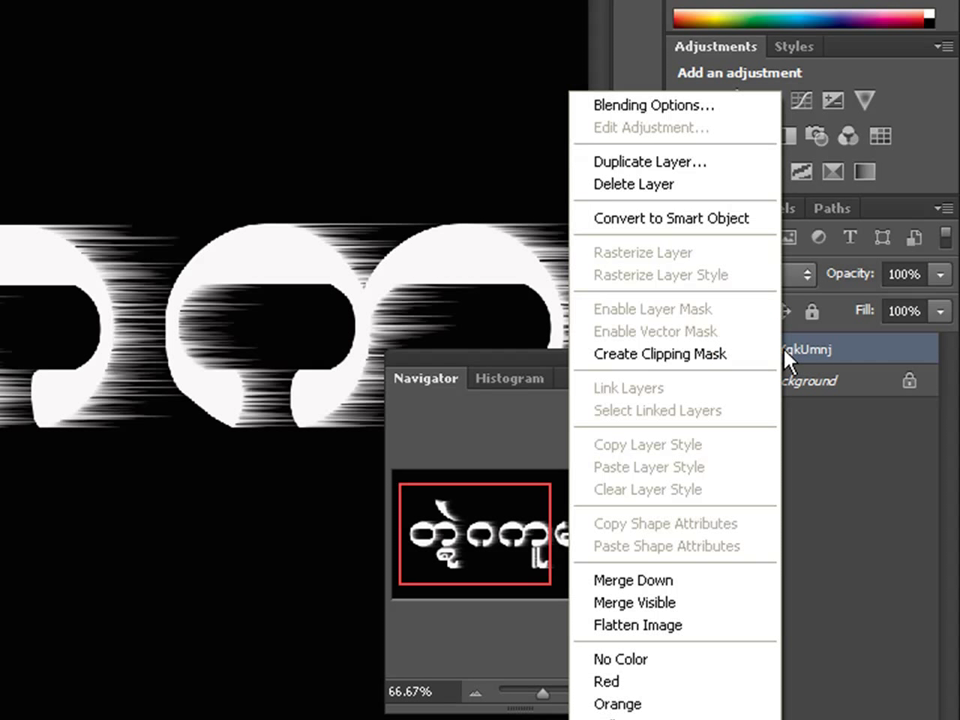
click(694, 106)
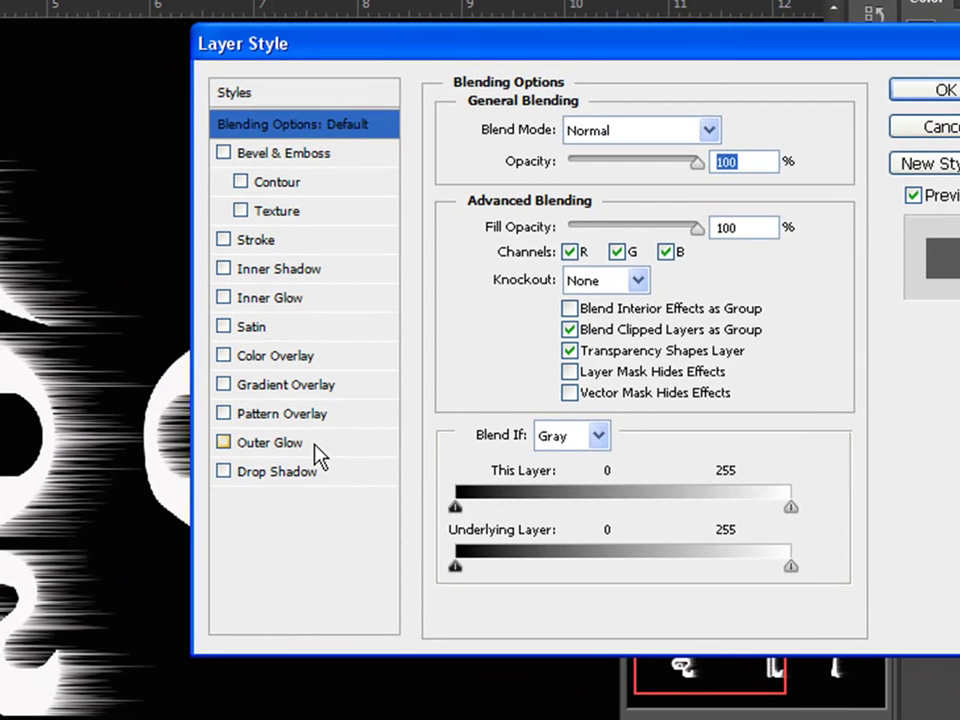
click(318, 455)
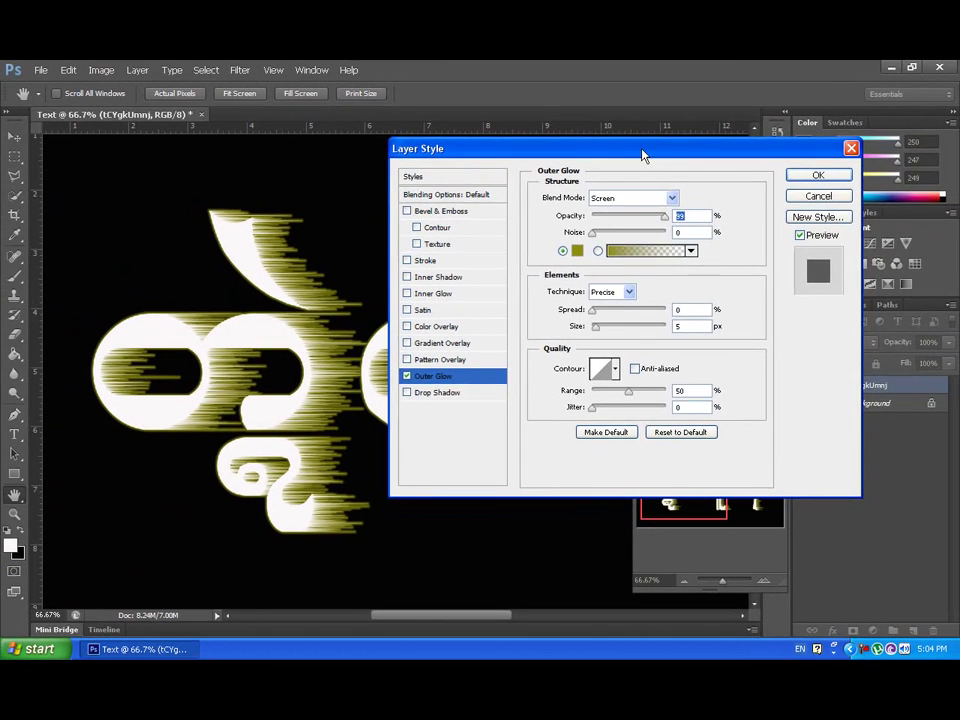
mouse_move(642, 143)
mouse_down()
mouse_move(728, 120)
mouse_move(737, 92)
mouse_move(680, 160)
mouse_move(639, 163)
mouse_up()
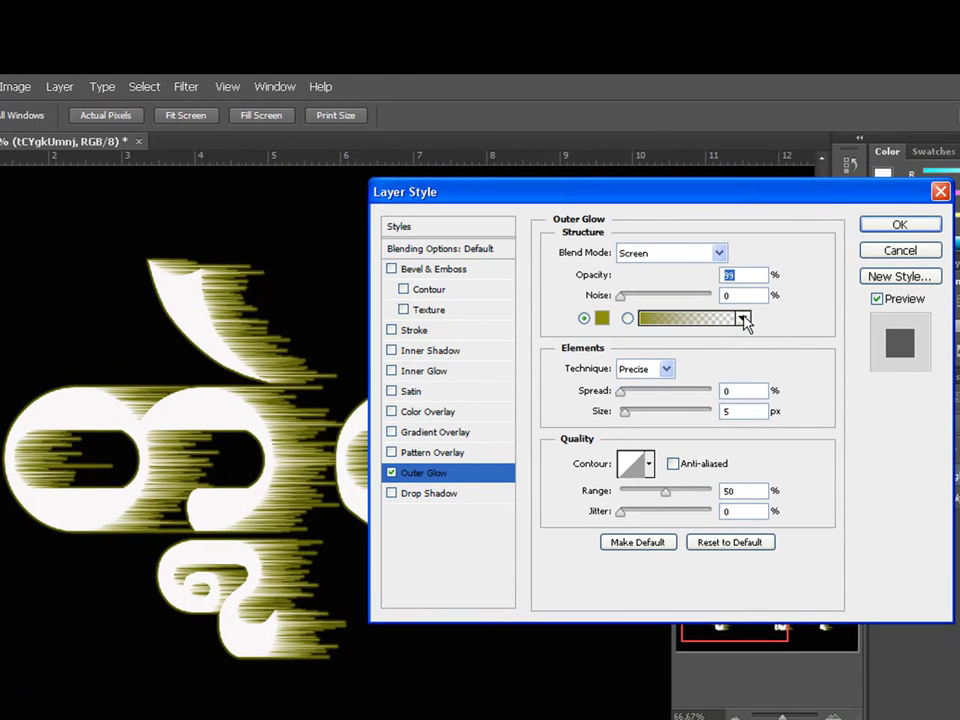
Try gradient presets for the Outer Glow and choose Orange, Yellow, Orange.
click(743, 318)
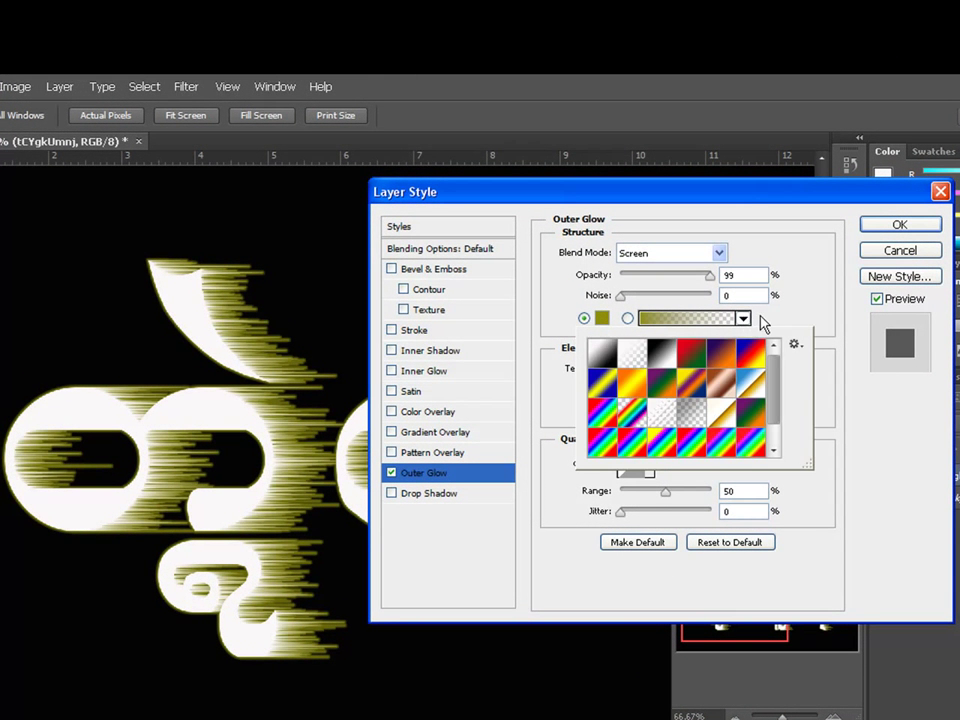
click(672, 388)
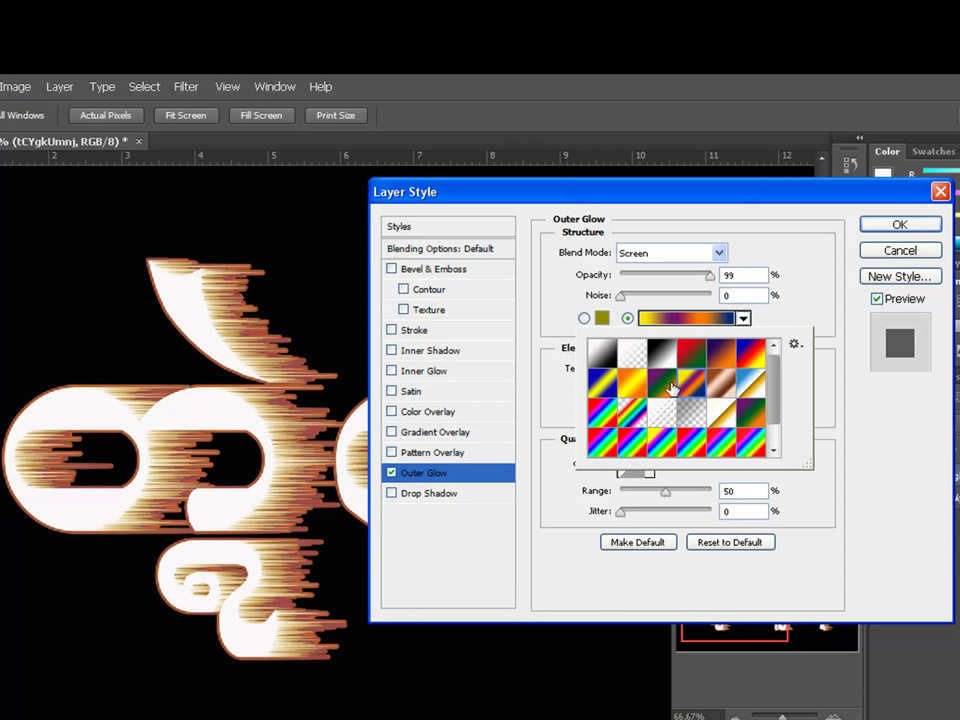
click(649, 396)
click(632, 412)
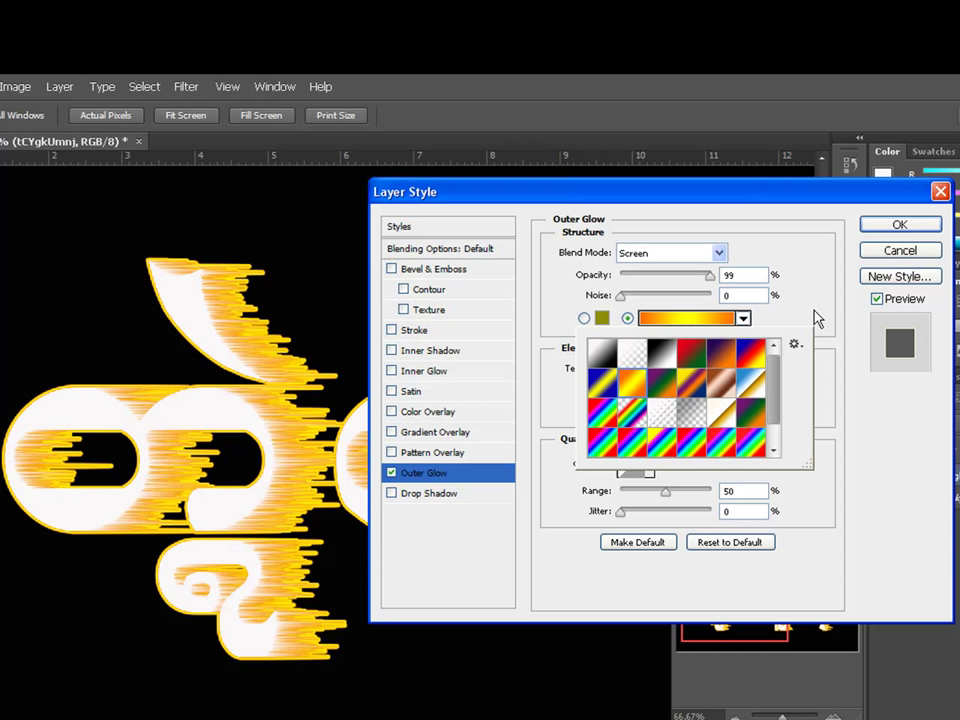
click(801, 317)
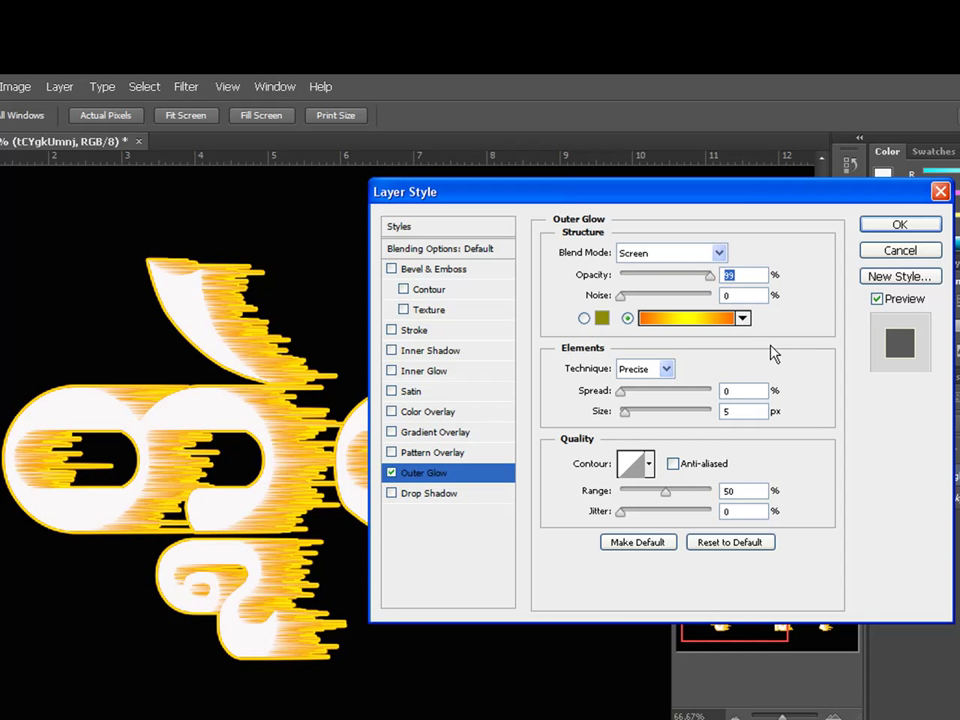
Customize the glow gradient by adding a yellow stop at 22% and moving the existing yellow stop to 62%, and accept it.
click(665, 322)
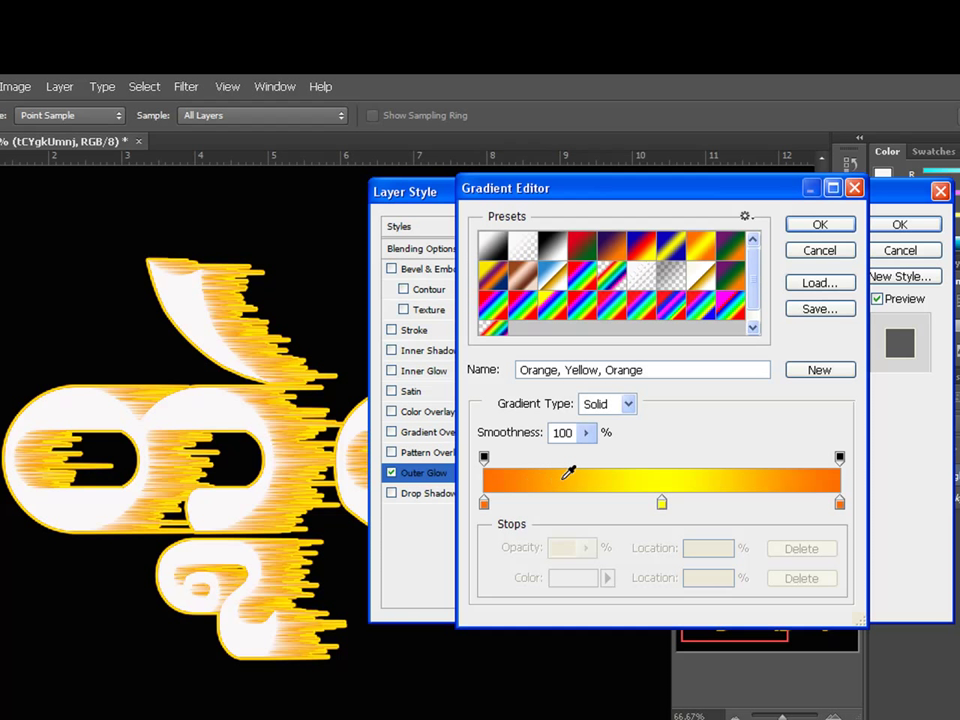
click(503, 503)
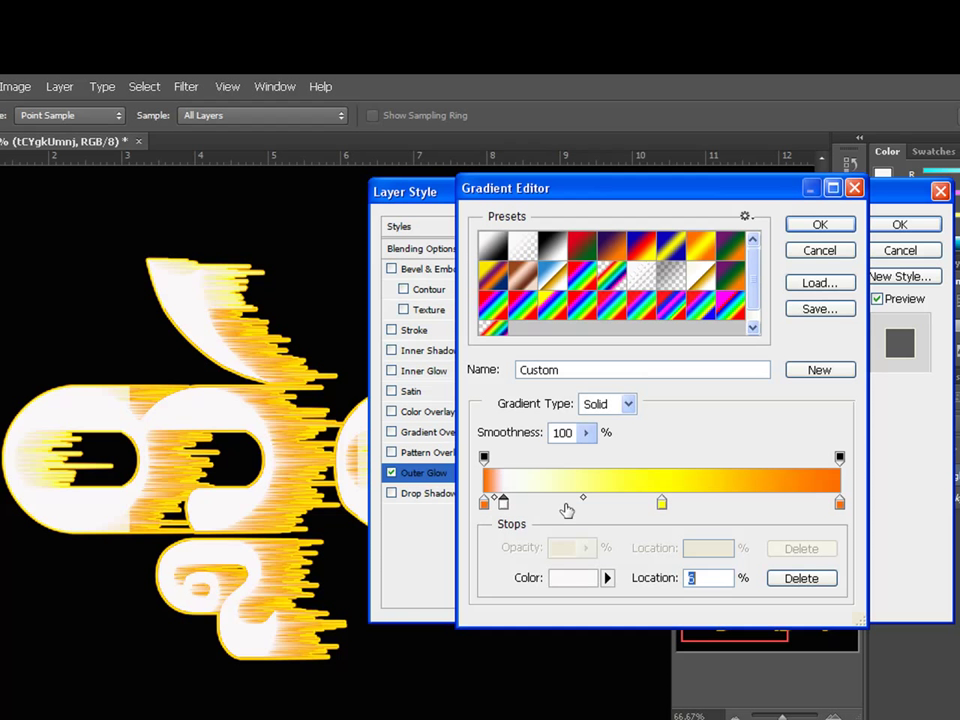
click(657, 478)
click(699, 478)
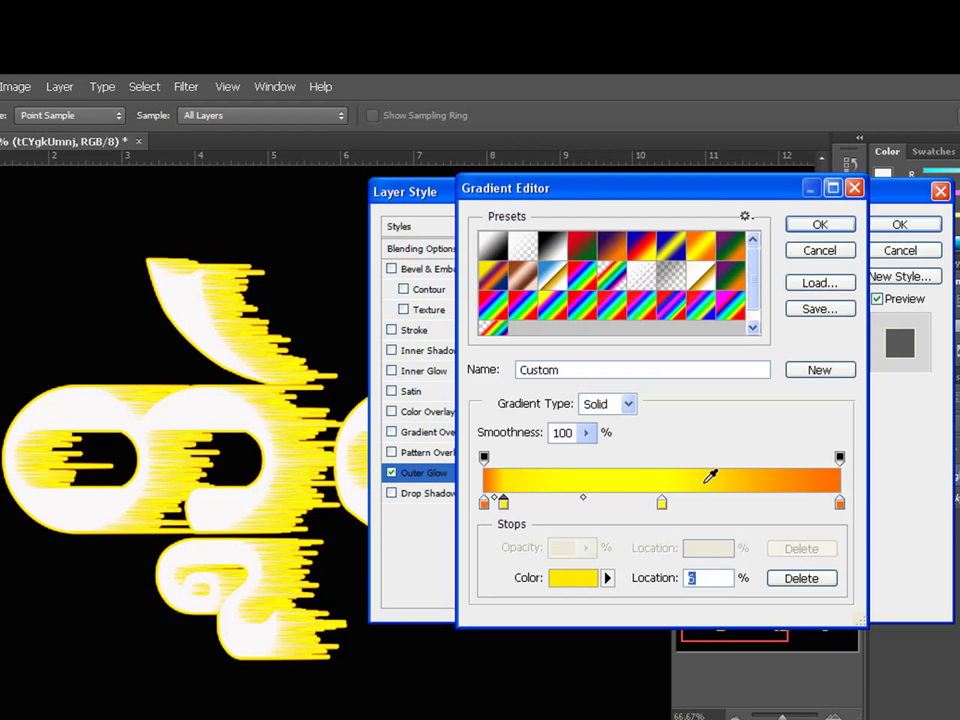
drag(506, 508, 590, 505)
drag(661, 503, 703, 505)
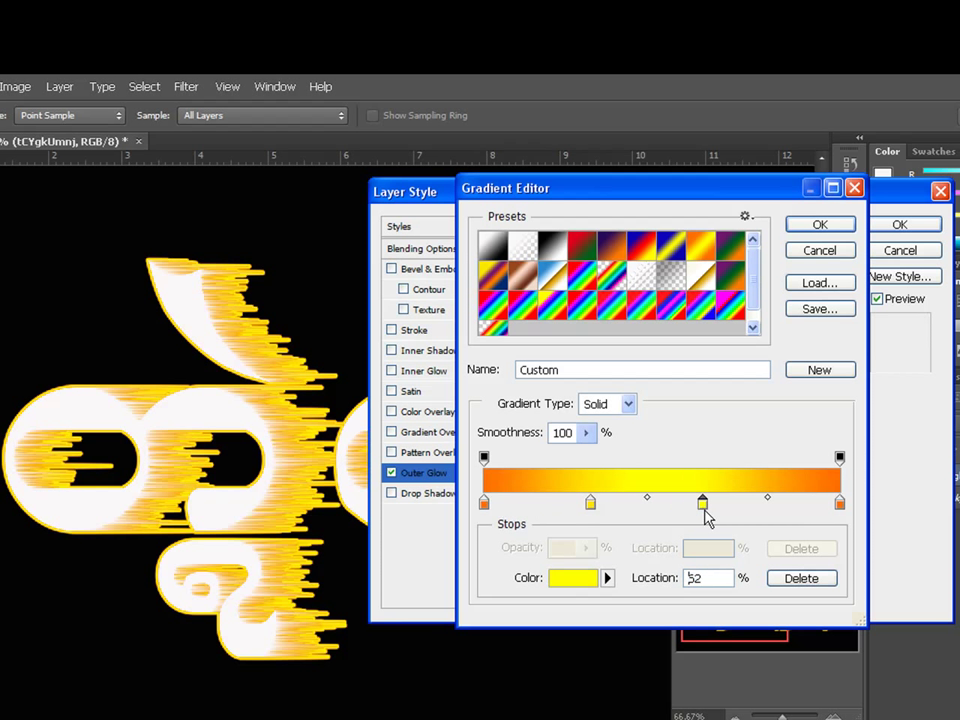
click(590, 504)
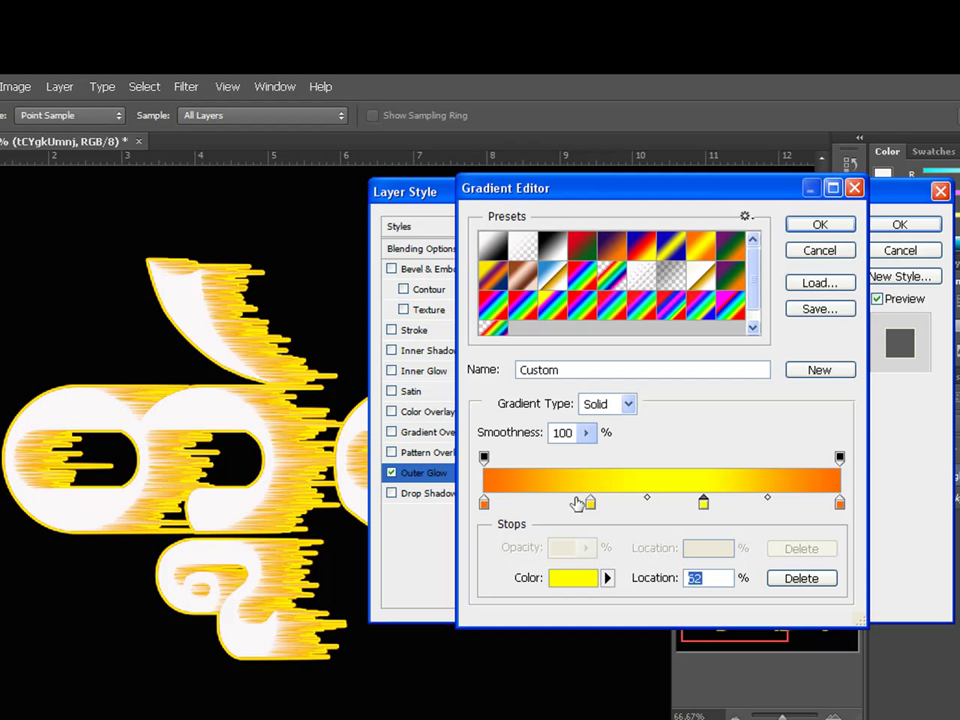
drag(589, 506, 563, 507)
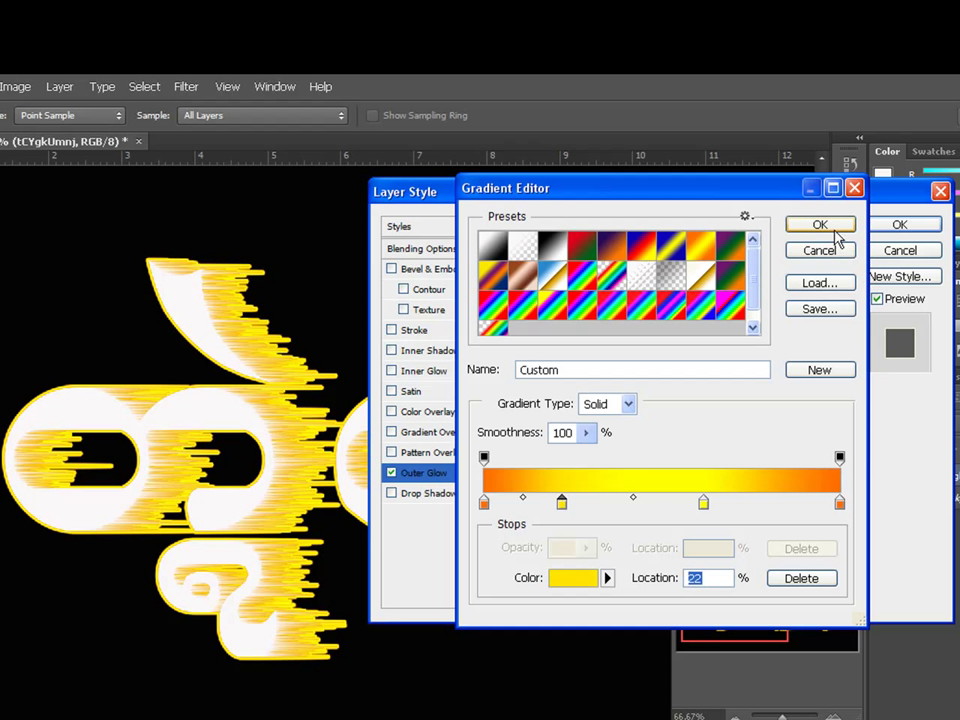
click(828, 229)
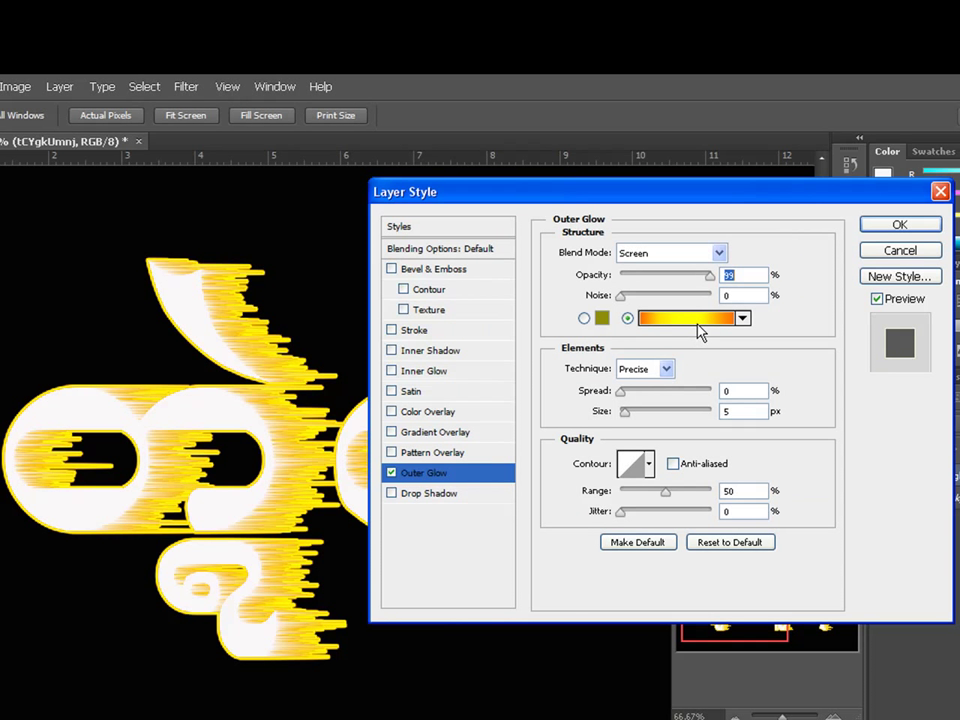
Replace the Outer Glow gradient with the rainbow preset that runs from magenta through blue, cyan, green and yellow to red.
click(698, 330)
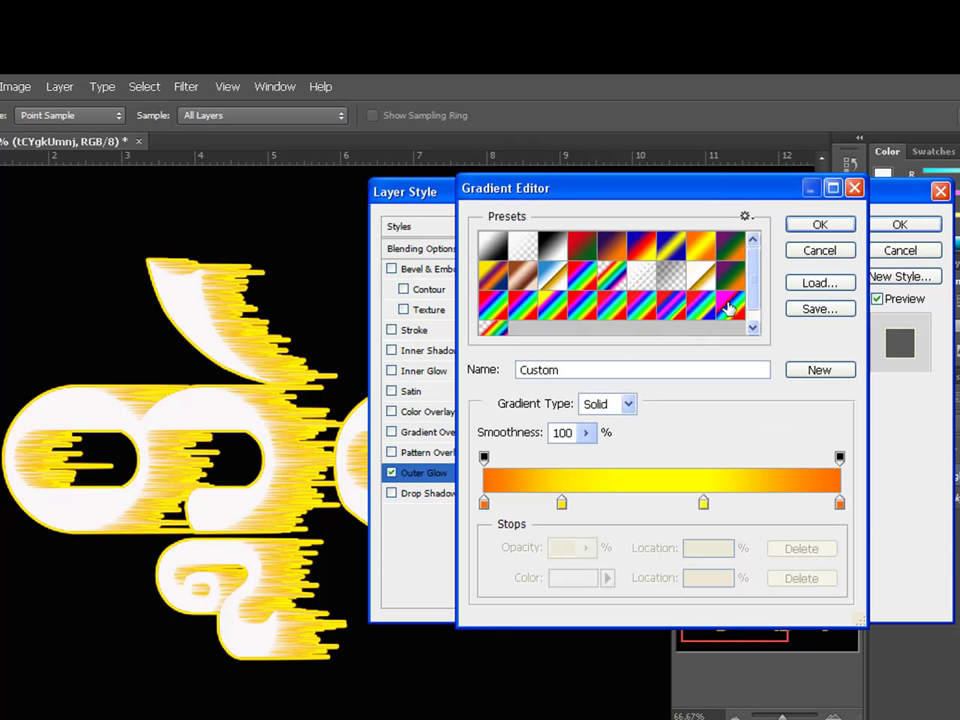
click(728, 308)
click(672, 305)
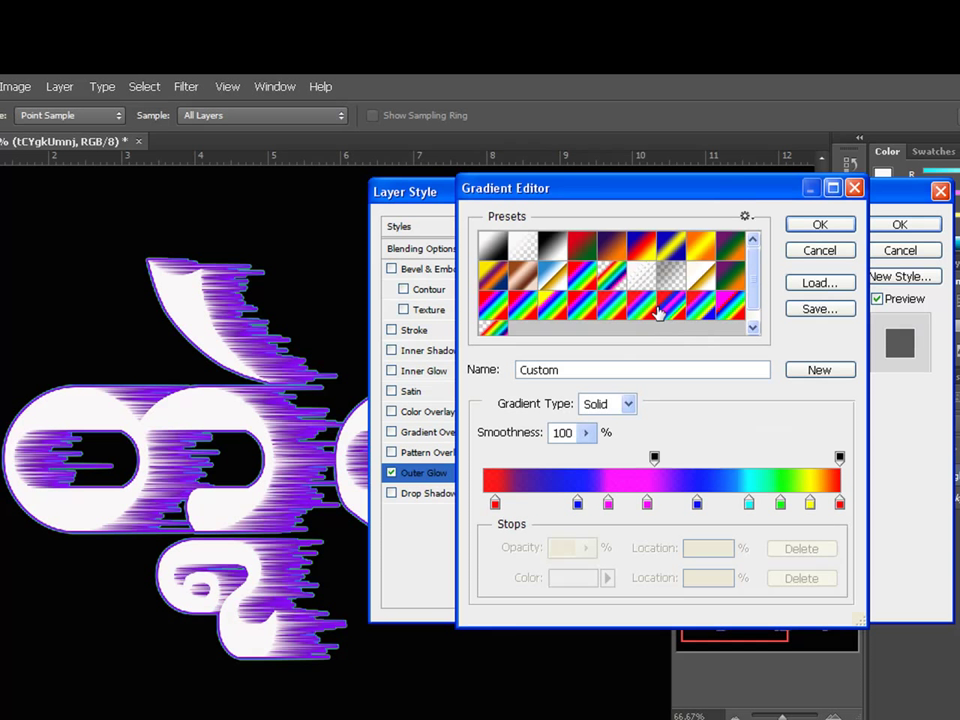
click(731, 312)
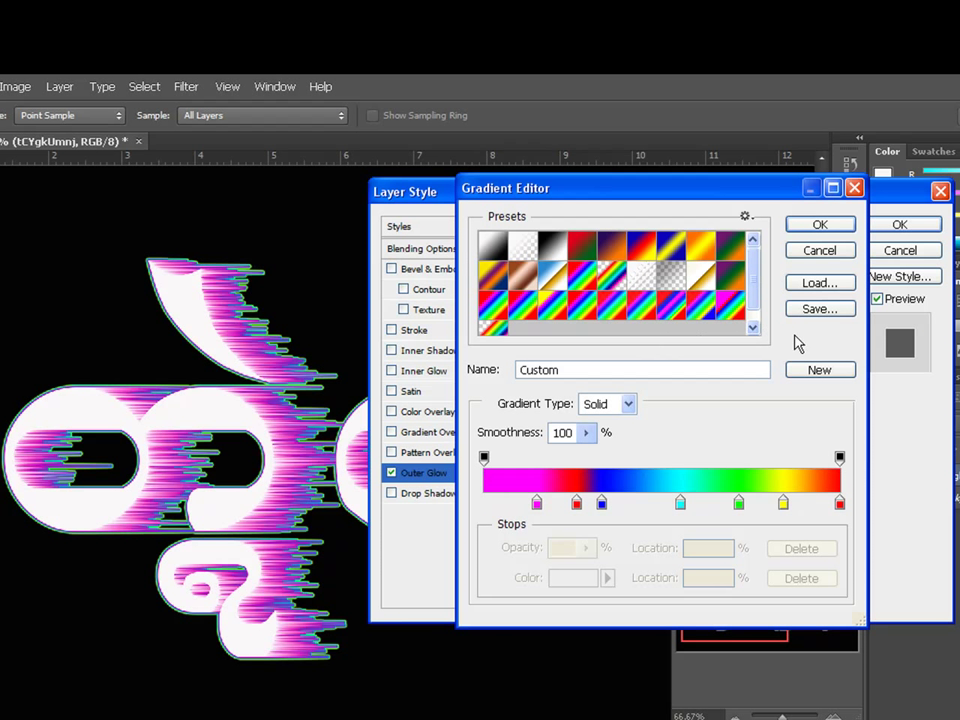
click(812, 226)
Keep the Outer Glow blend mode at Screen and set its opacity to 50%.
drag(778, 199, 880, 126)
click(818, 178)
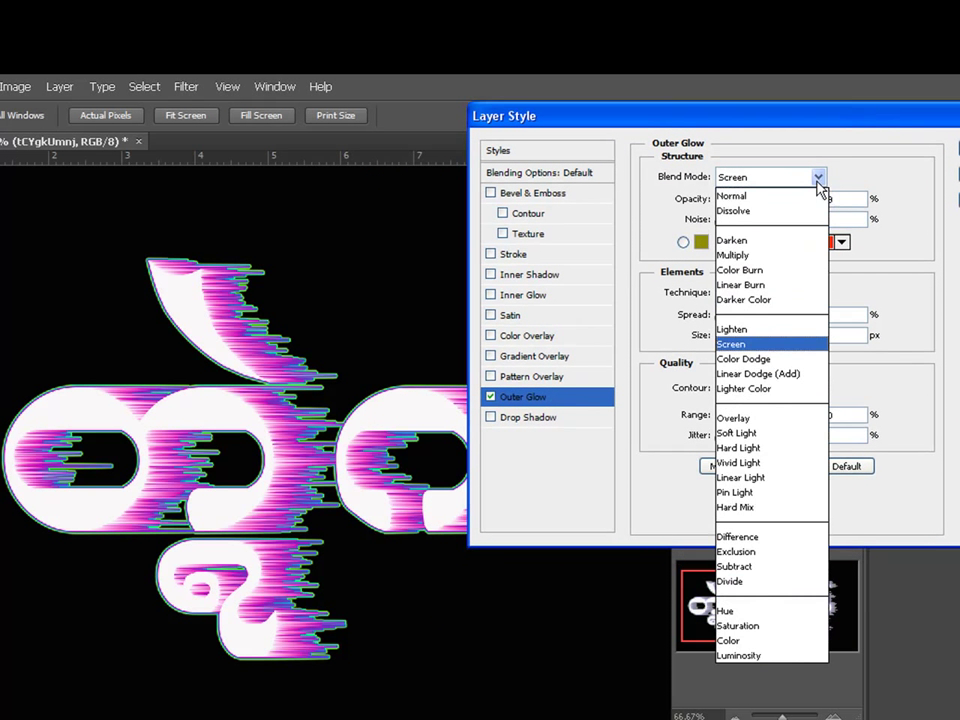
click(757, 345)
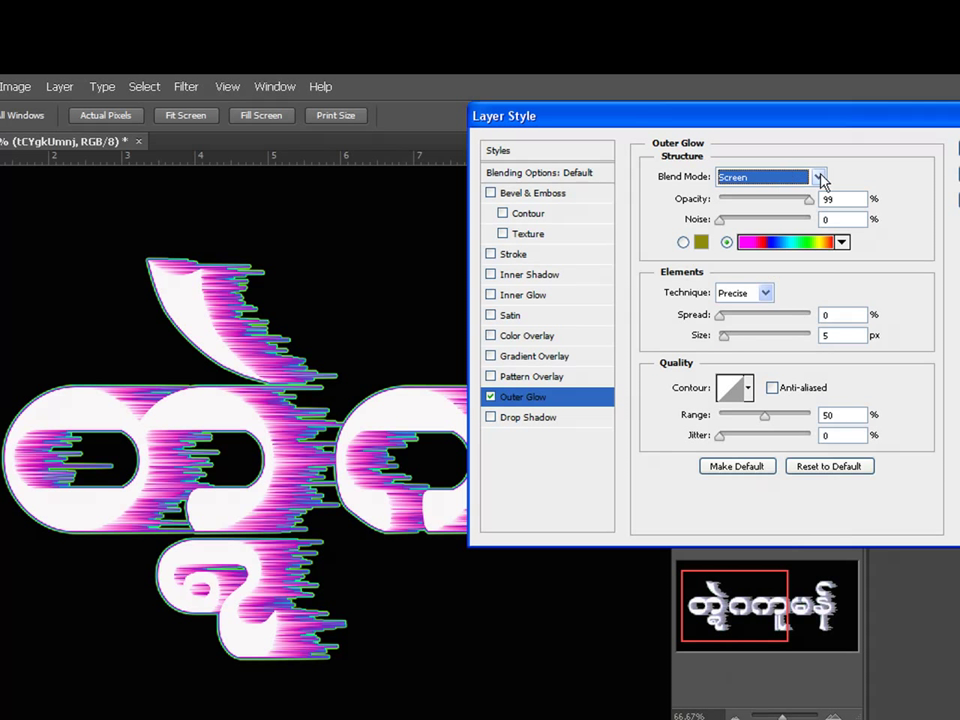
drag(810, 205, 748, 200)
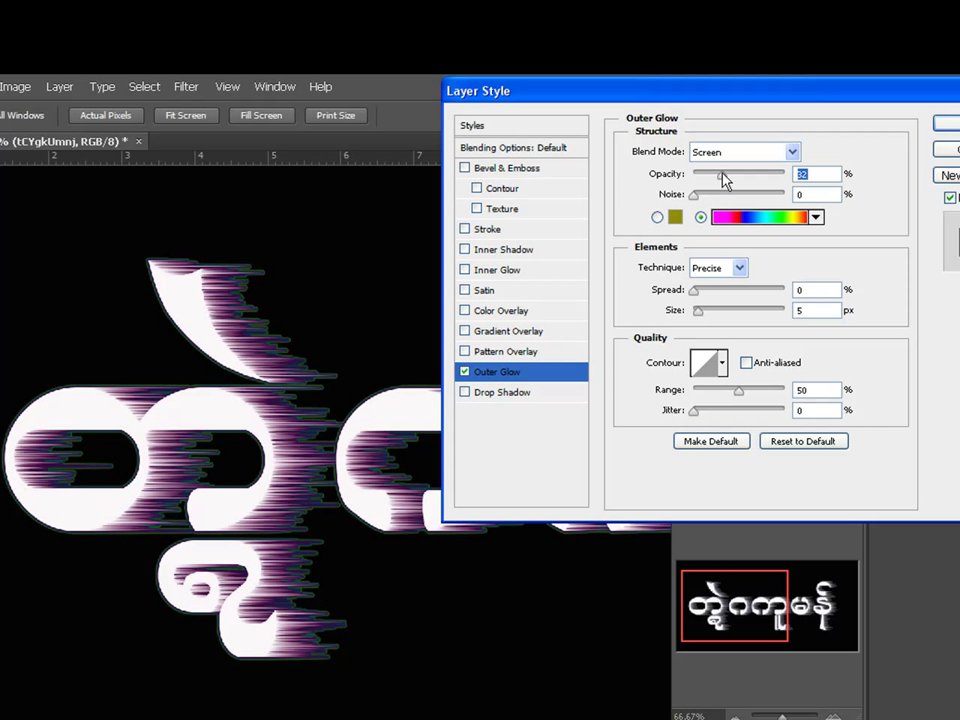
drag(726, 180, 738, 180)
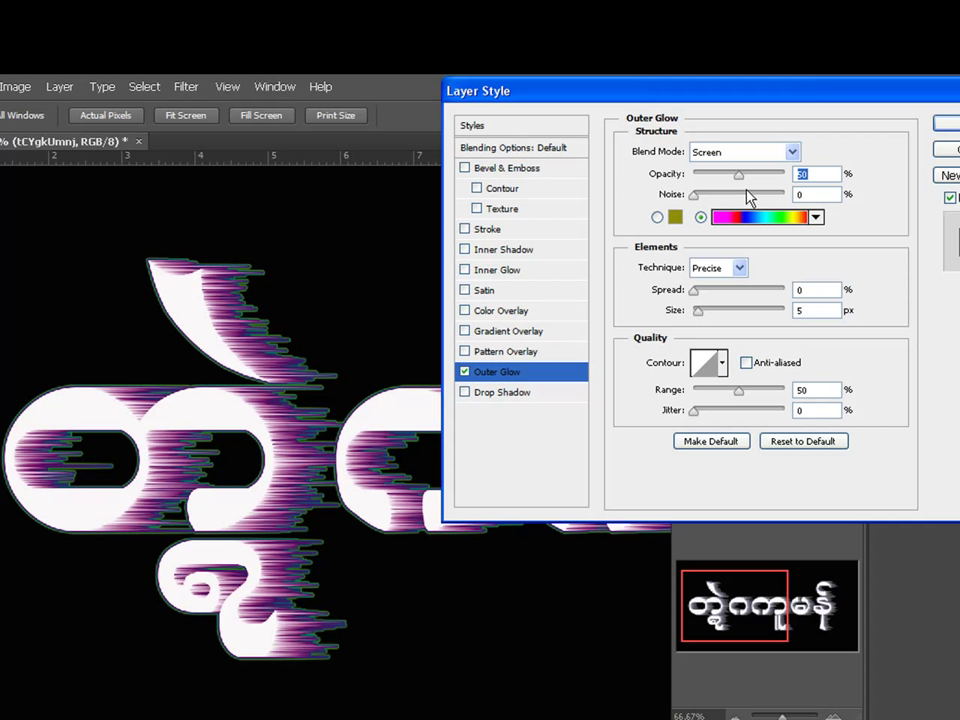
Compare the Softer and Precise techniques for the Outer Glow and choose Softer.
drag(806, 92, 860, 188)
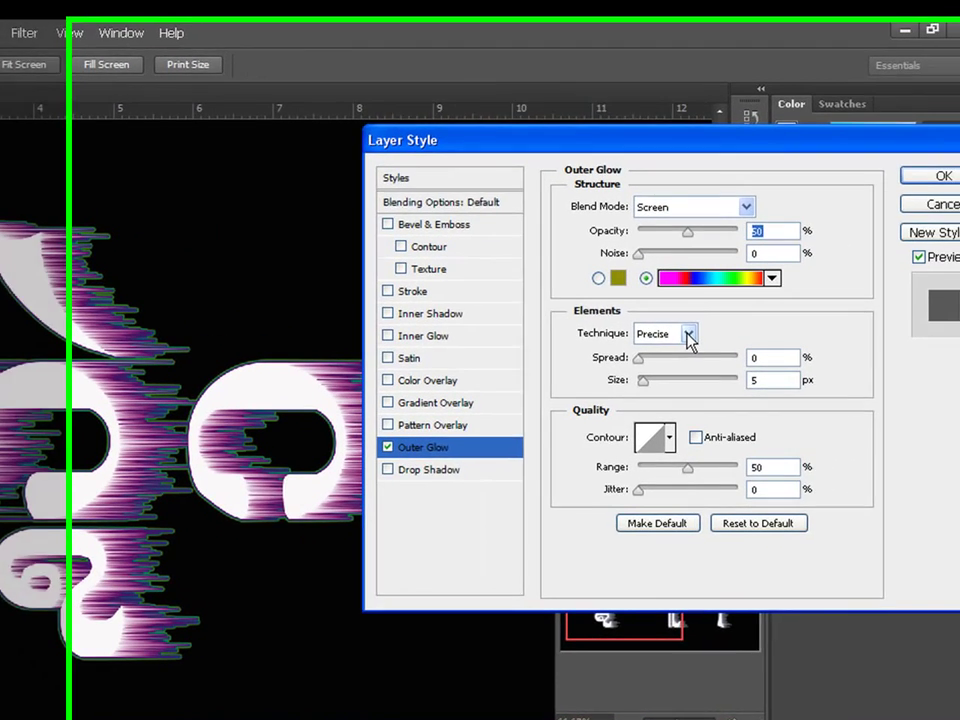
click(792, 361)
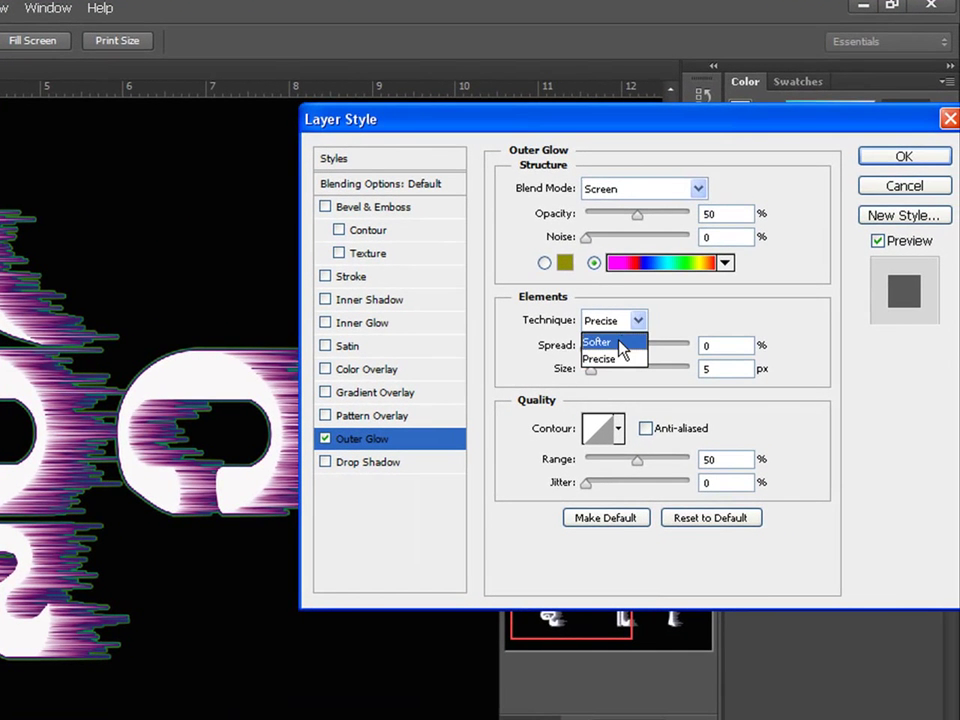
click(620, 343)
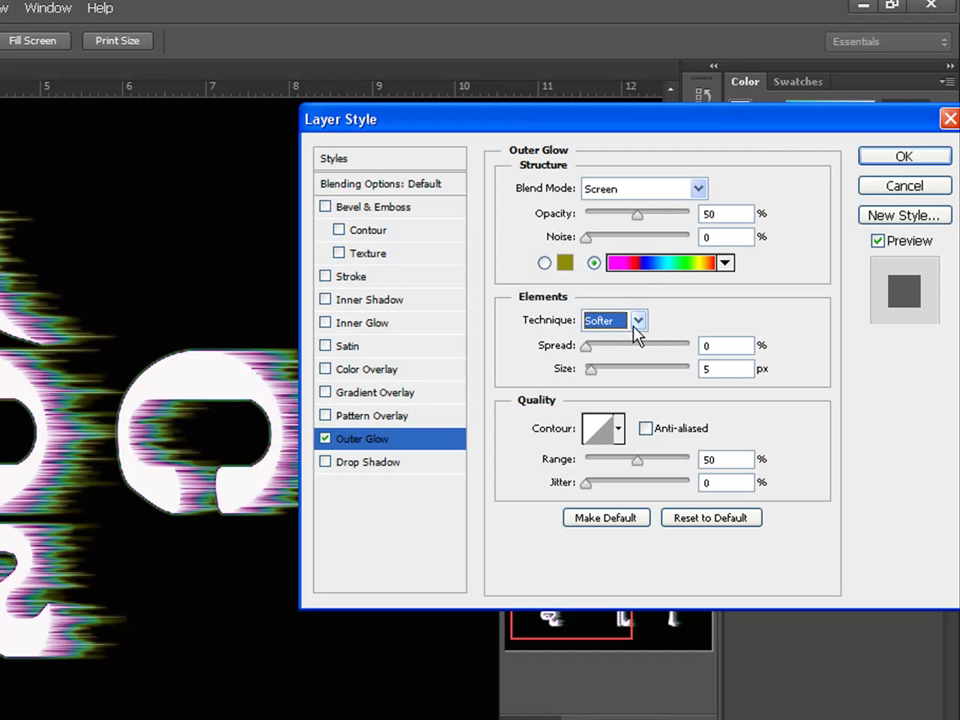
drag(700, 128, 775, 63)
click(712, 256)
click(690, 295)
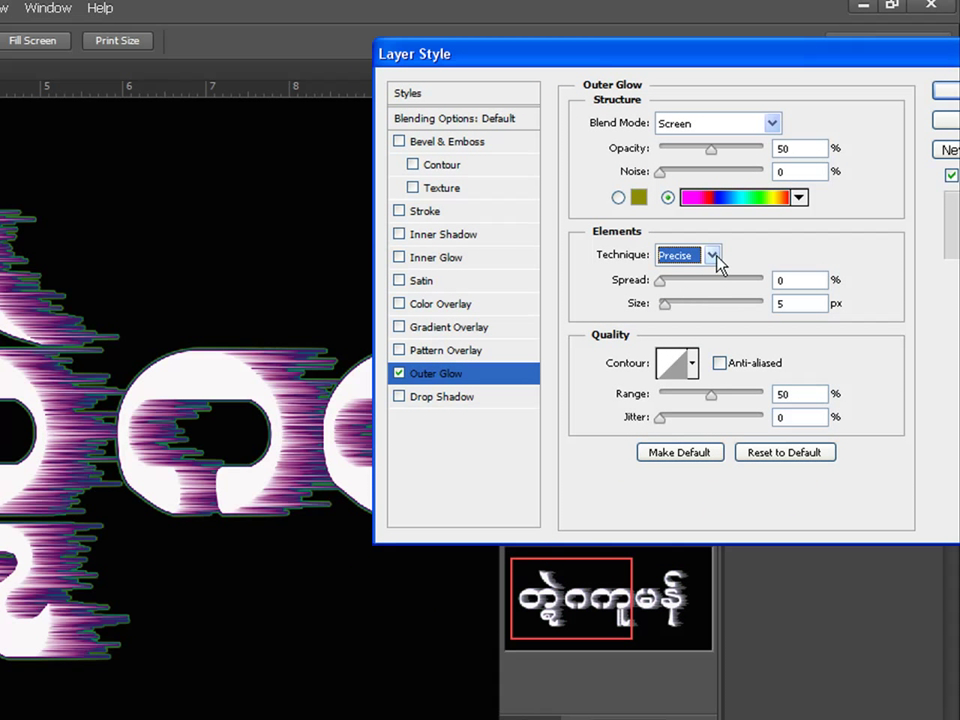
click(712, 256)
click(702, 275)
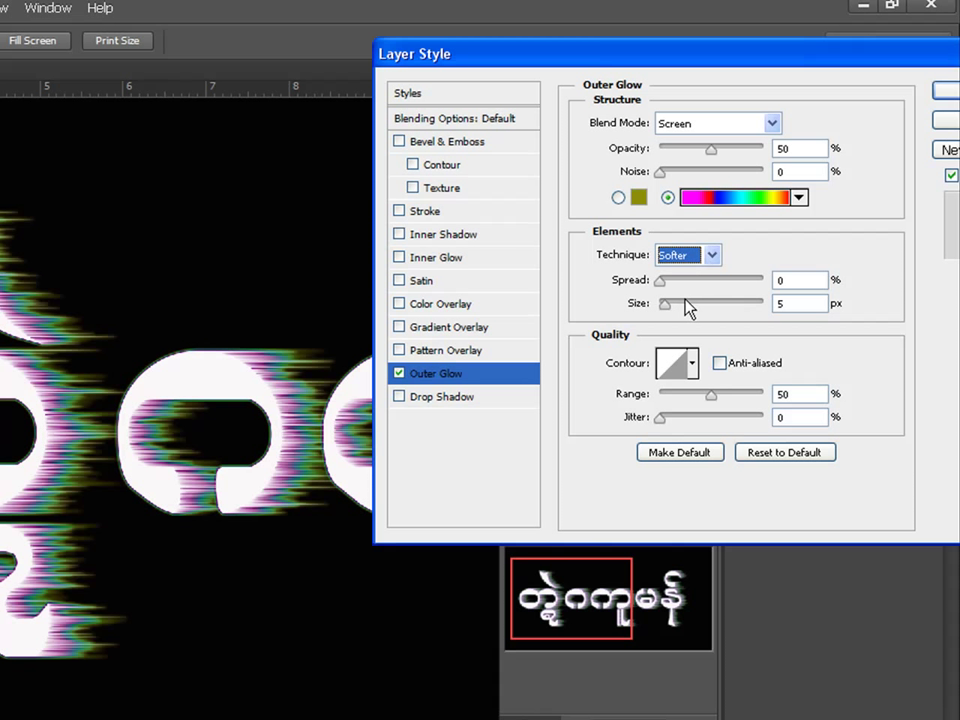
Set the Outer Glow spread to 32% with a size of 5 px, and apply the layer style.
mouse_move(662, 302)
mouse_down()
mouse_move(683, 306)
mouse_move(655, 310)
mouse_move(667, 307)
mouse_up()
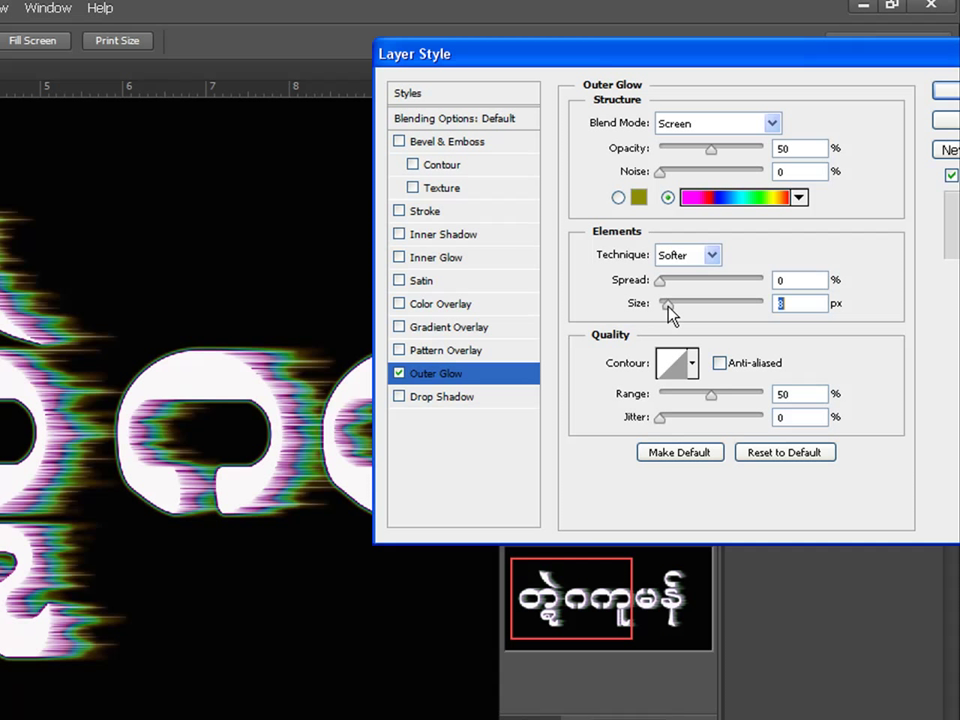
drag(670, 314, 696, 290)
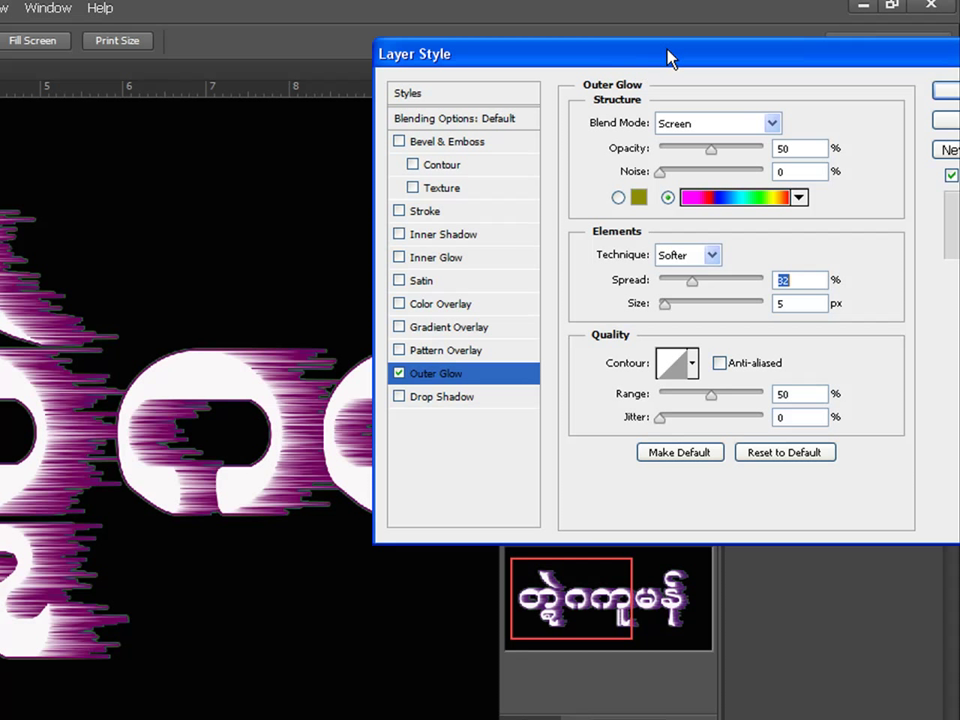
drag(710, 75, 167, 90)
key(Return)
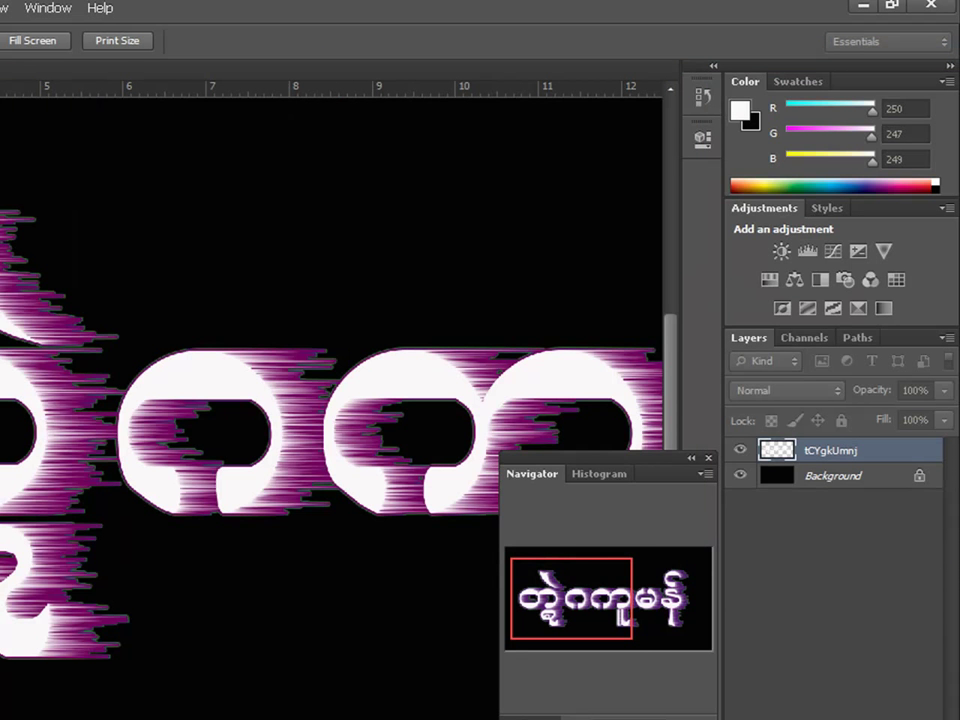
drag(446, 103, 513, 78)
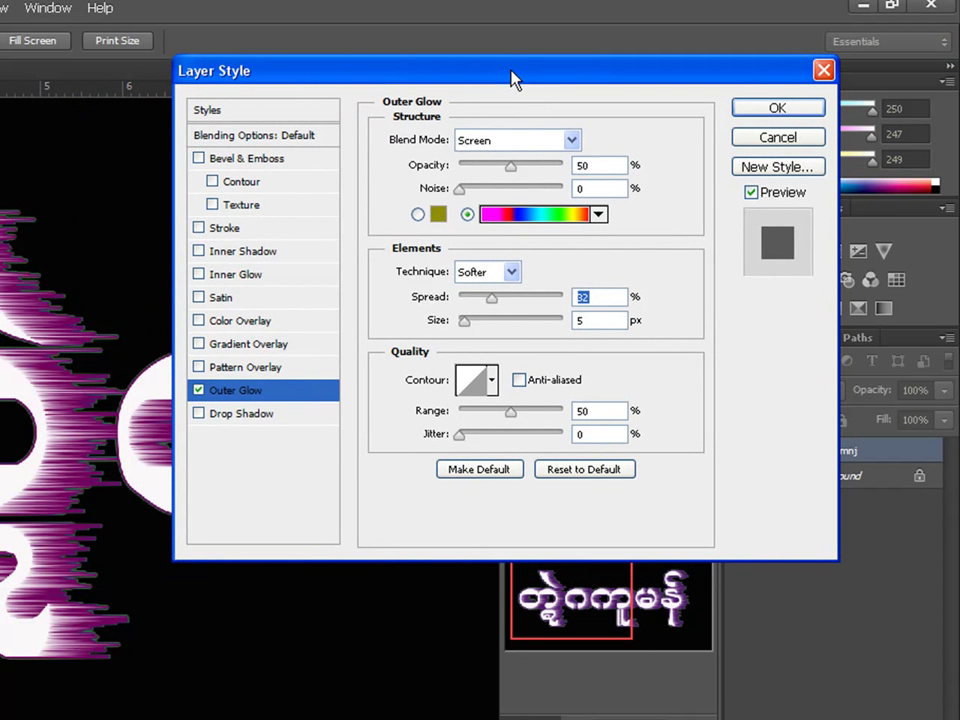
click(767, 107)
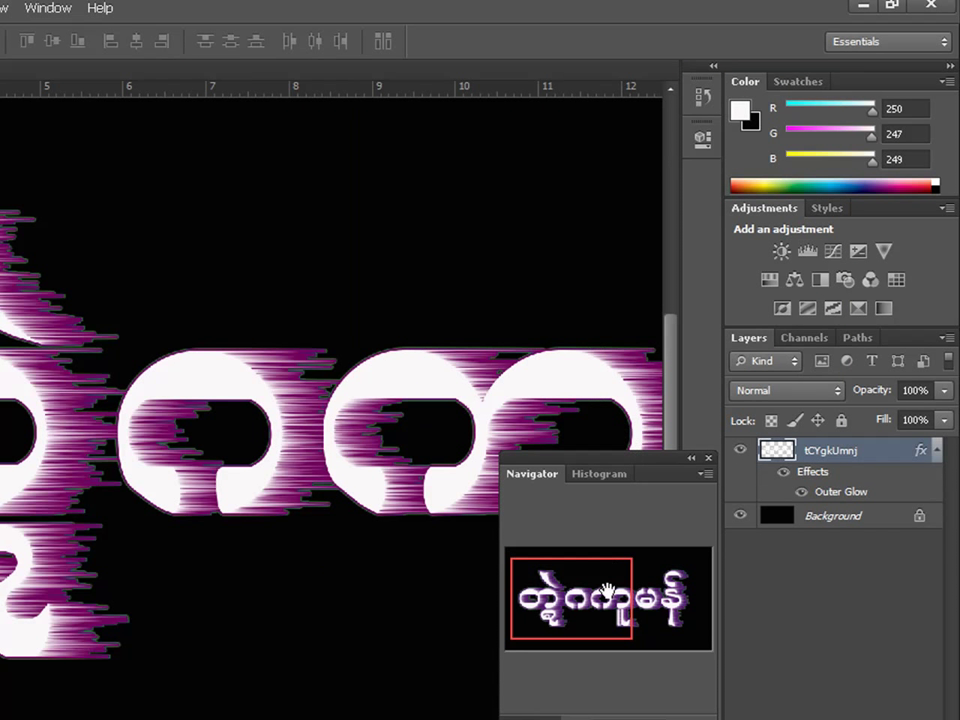
Save a copy of the document as a JPEG named Text.jpg in the Photos folder, accepting the JPEG options.
drag(516, 549, 574, 589)
drag(637, 527, 638, 534)
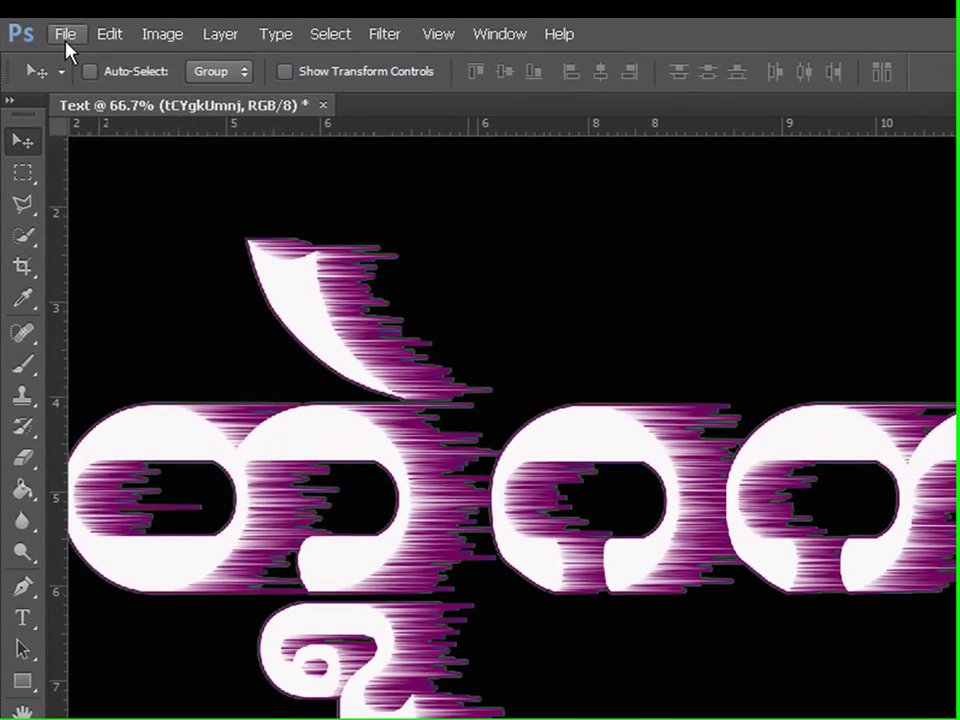
click(41, 70)
click(114, 298)
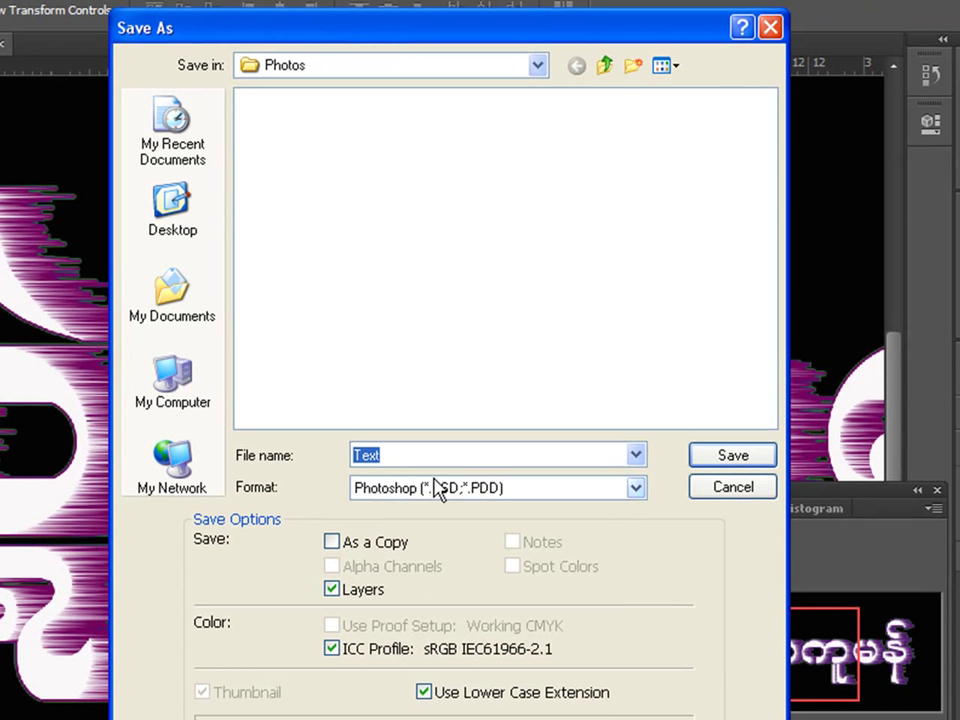
click(606, 486)
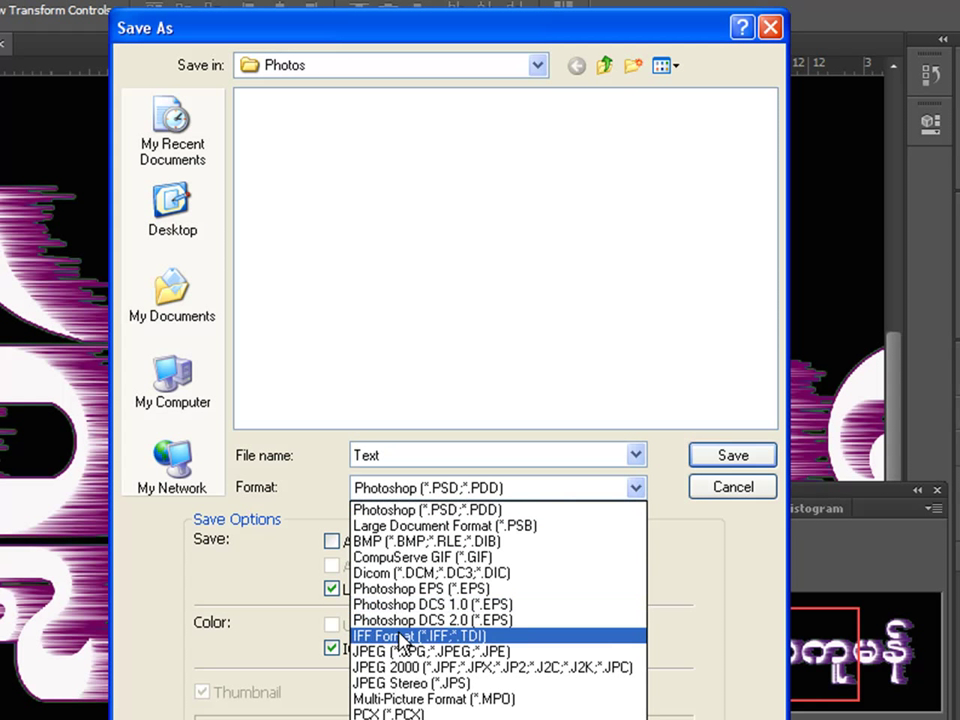
click(413, 652)
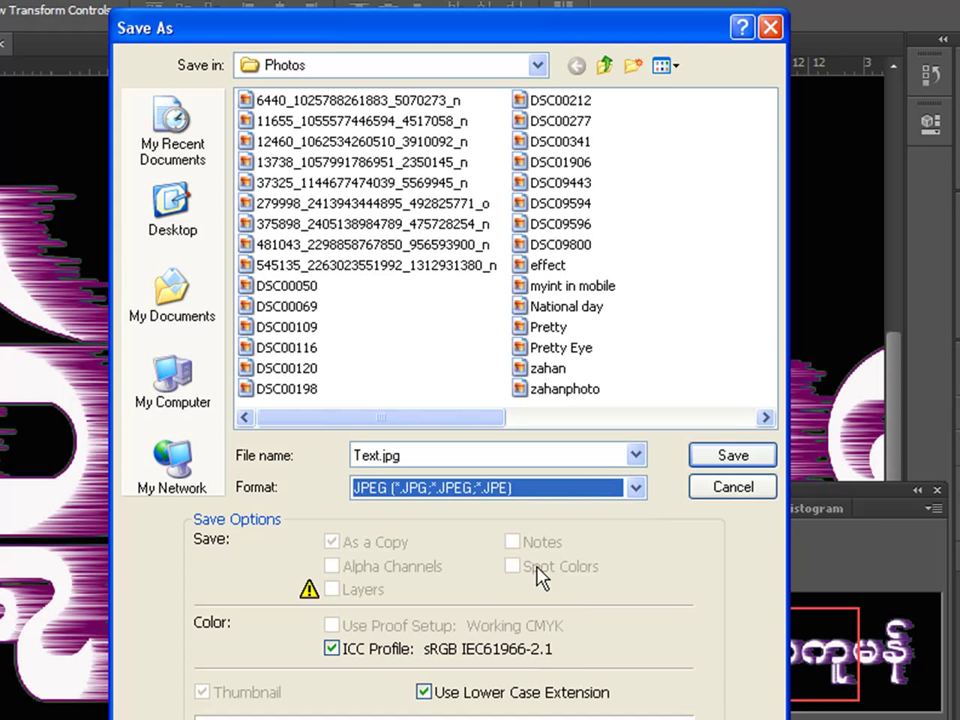
click(722, 463)
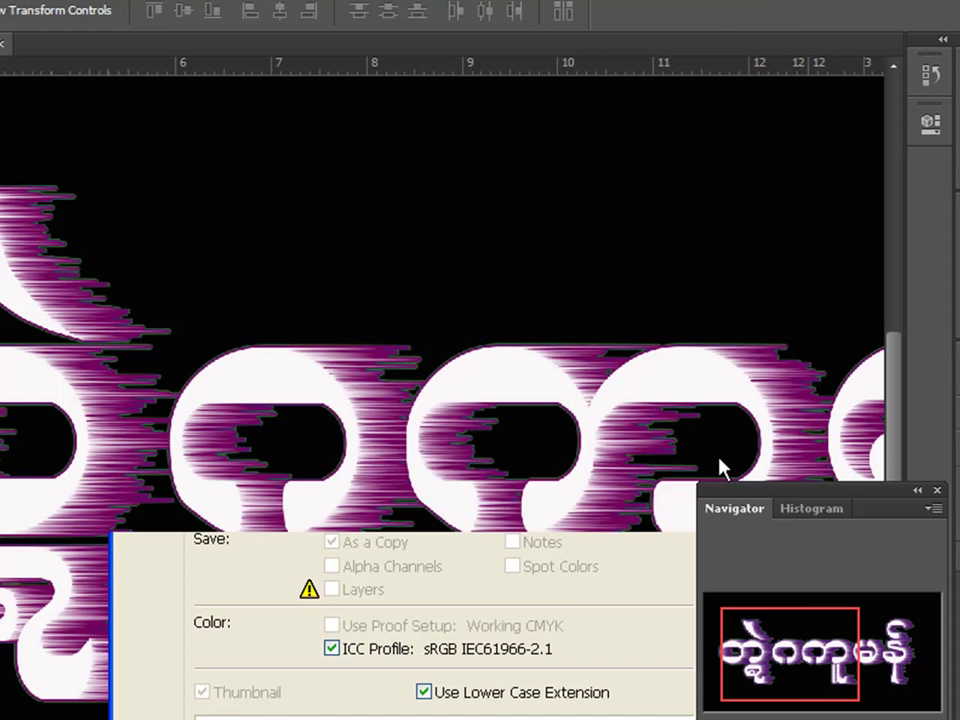
click(593, 193)
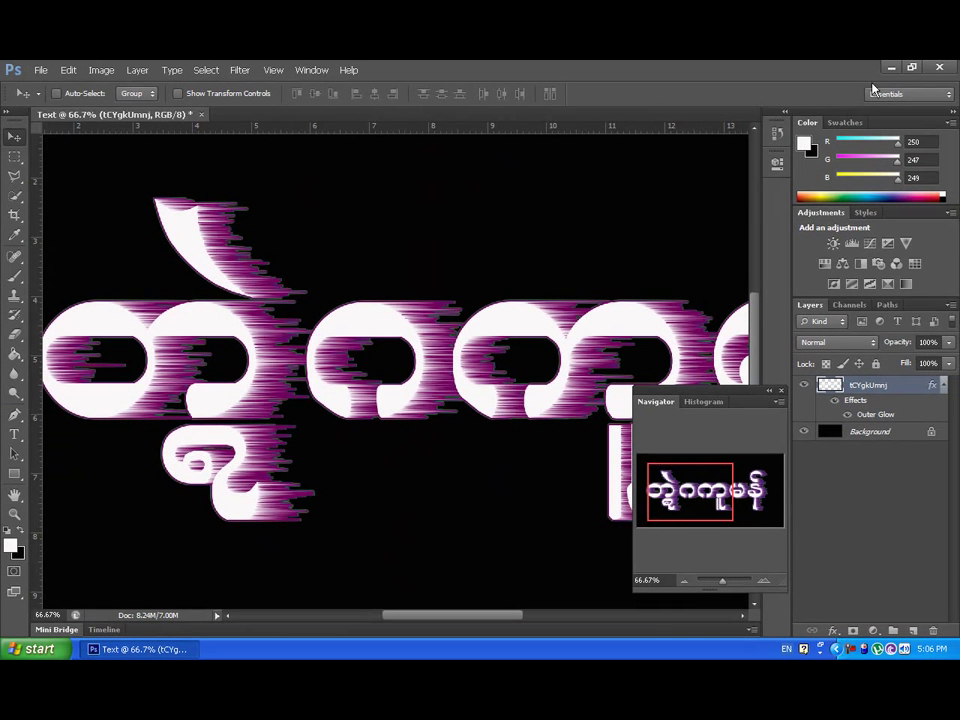
Quit Photoshop without saving the changes to the Text document, and open the Photos folder on the desktop.
click(937, 67)
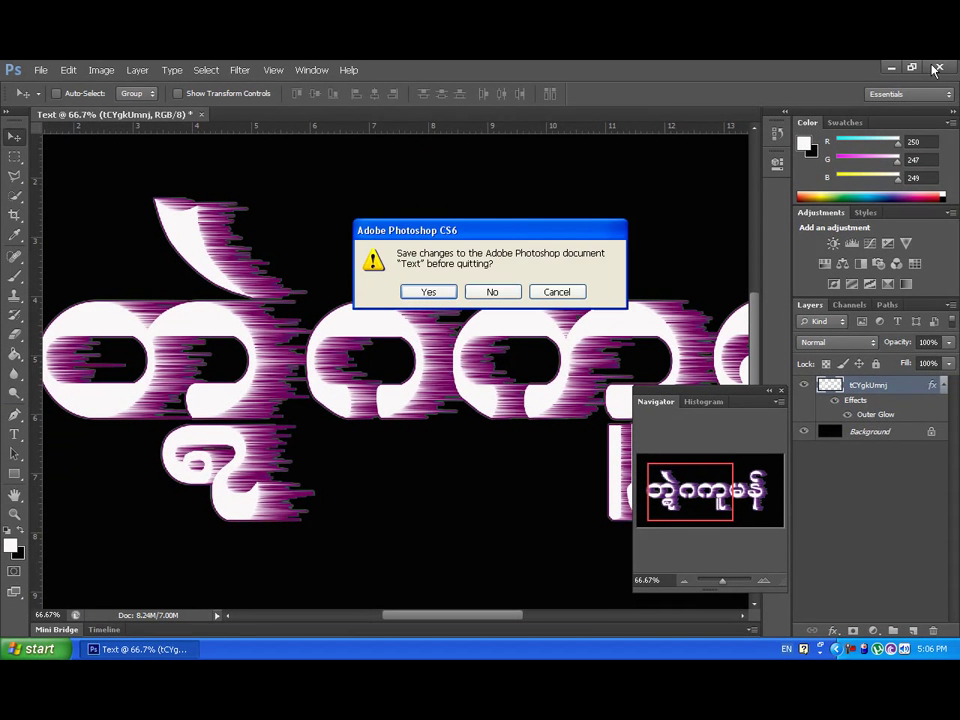
click(511, 296)
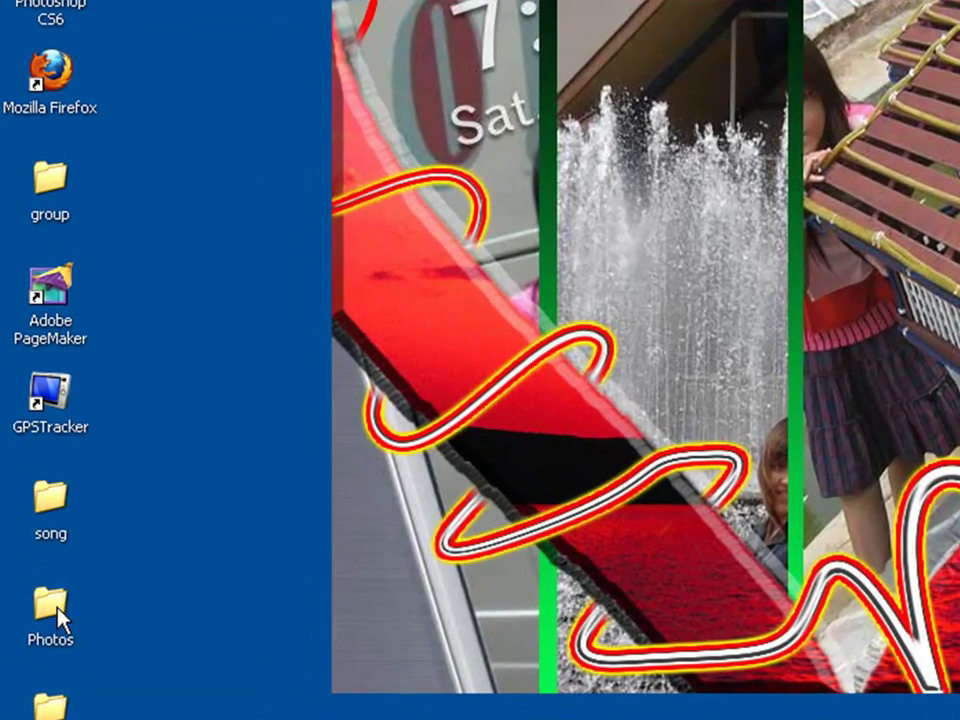
click(29, 547)
double_click(57, 612)
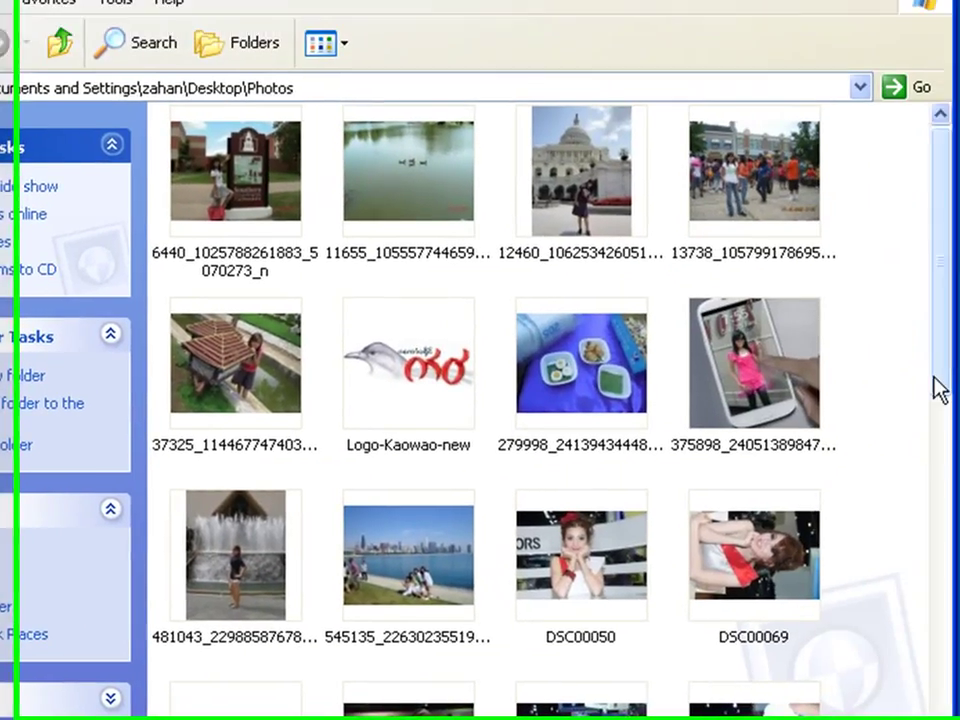
Open the Text picture in Windows Picture and Fax Viewer, inspect the lettering's streaks and glow up close, and close the viewer.
scroll(900, 518, down, 3)
scroll(900, 518, down, 9)
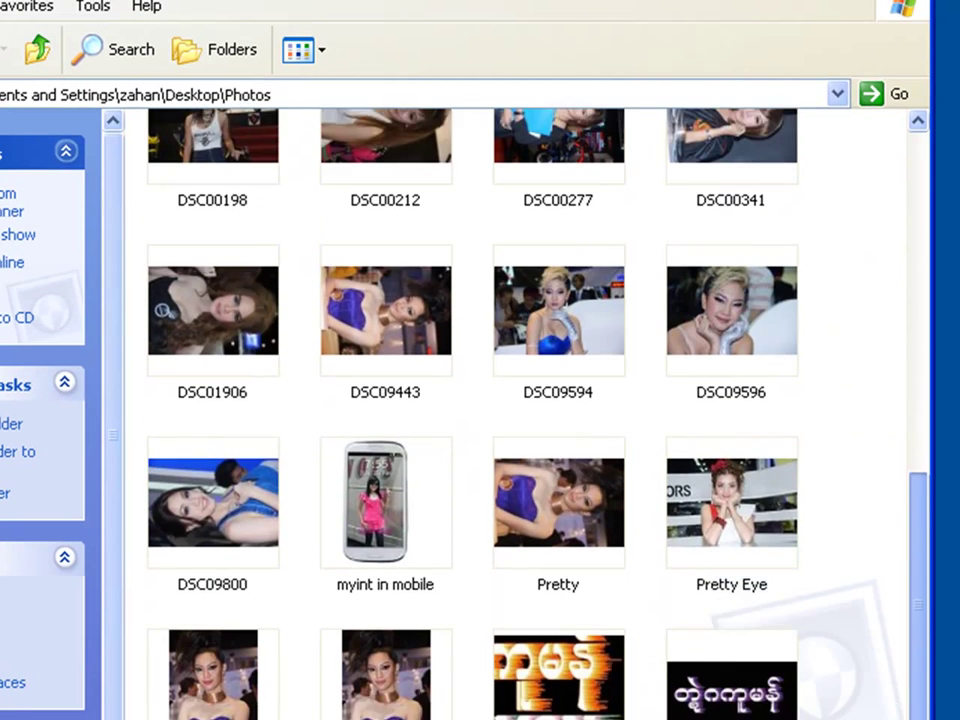
double_click(754, 695)
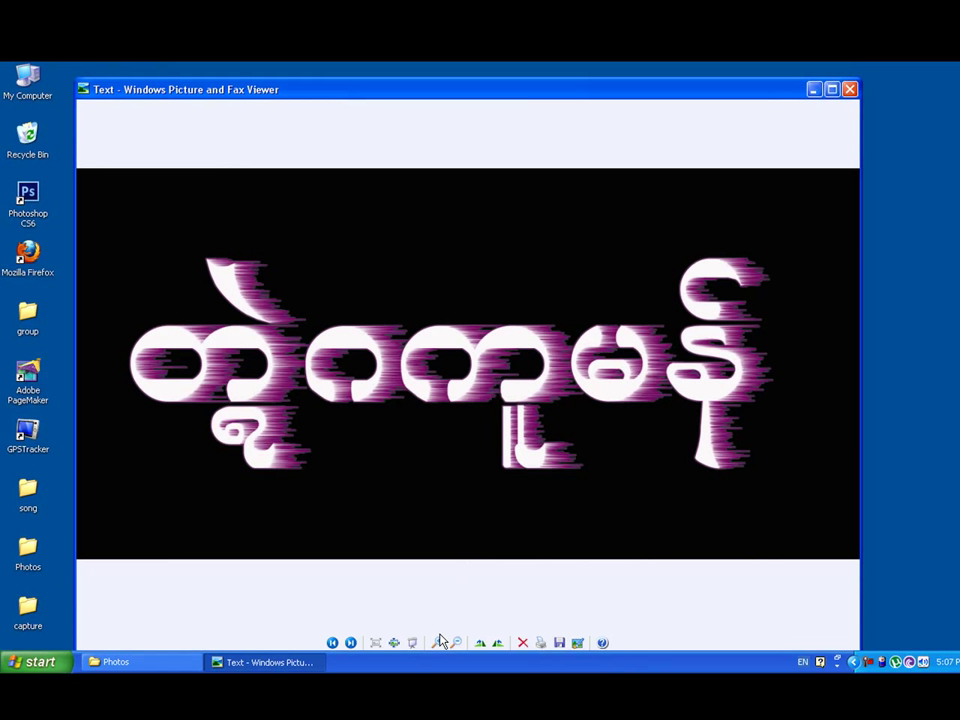
click(438, 642)
click(438, 642)
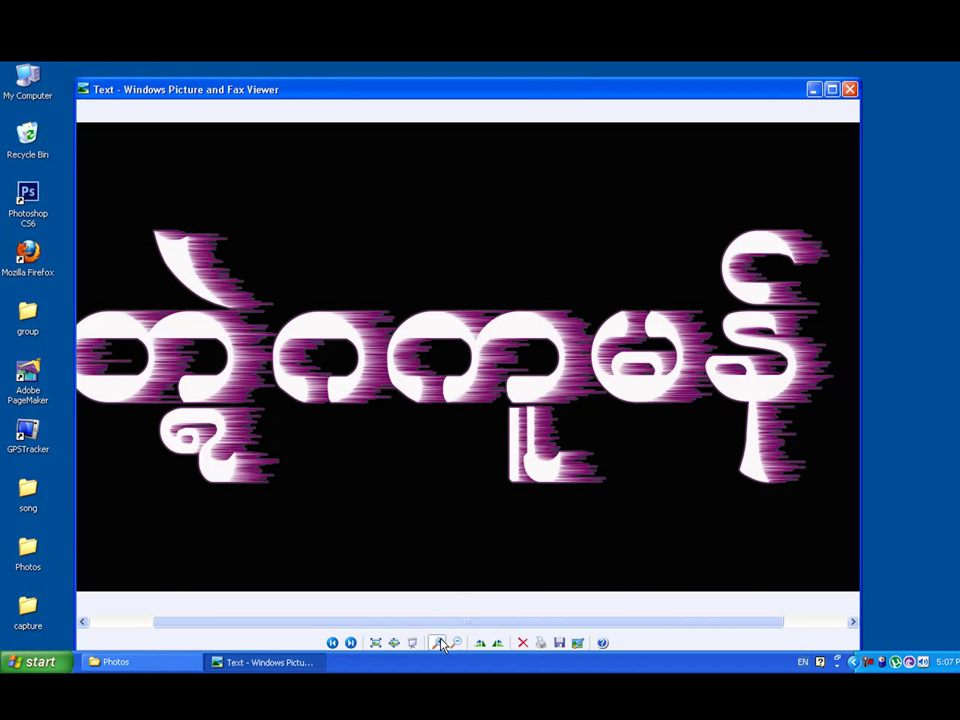
click(438, 642)
click(438, 642)
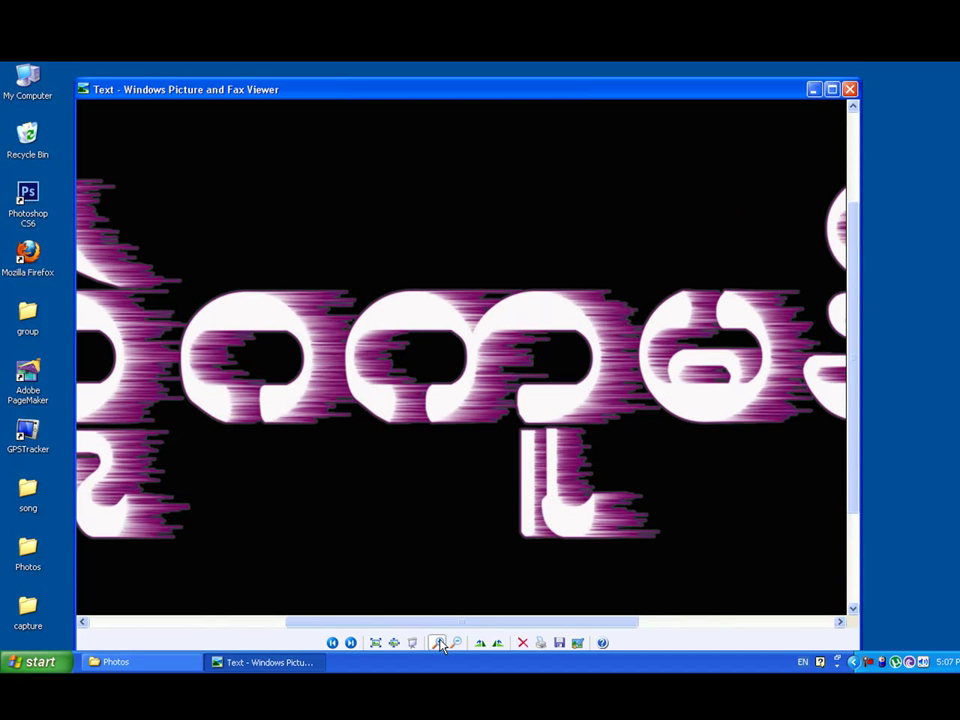
click(438, 642)
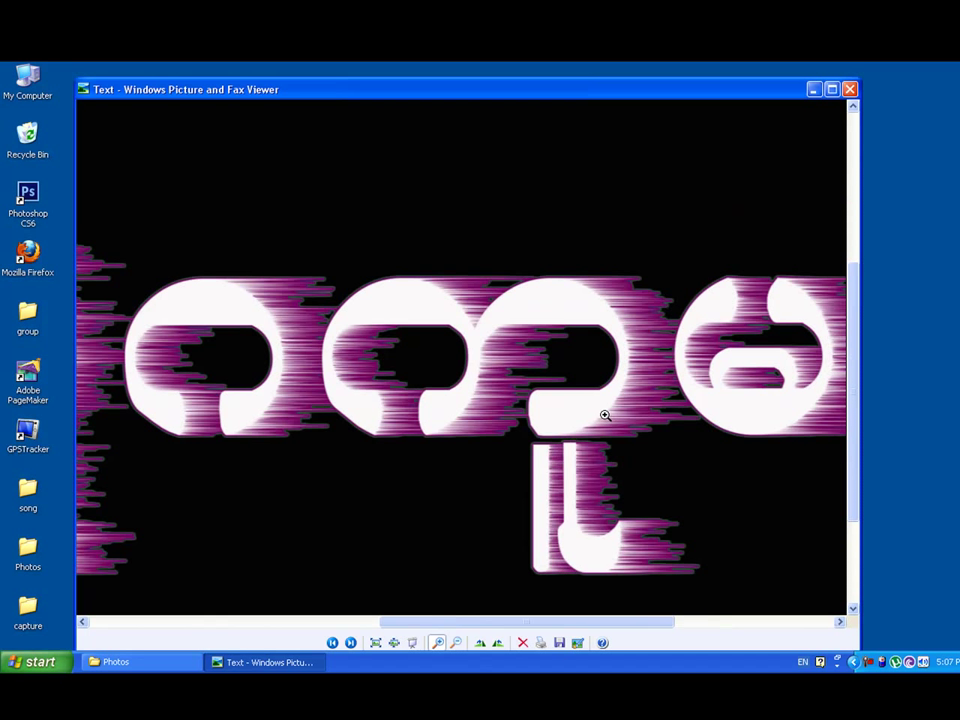
click(606, 410)
drag(508, 615, 270, 630)
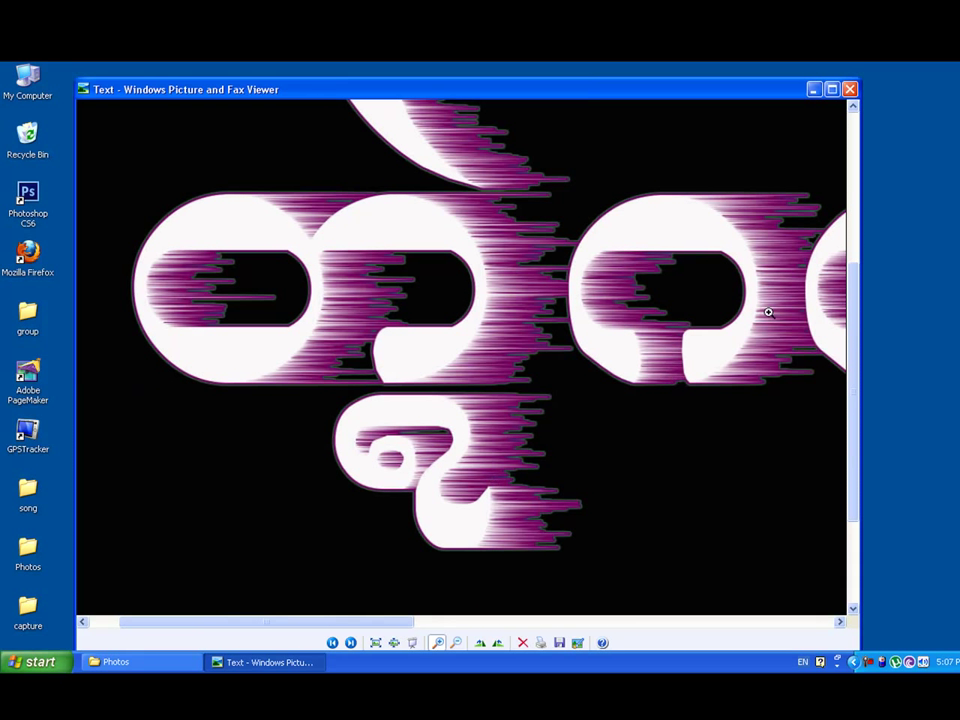
click(850, 90)
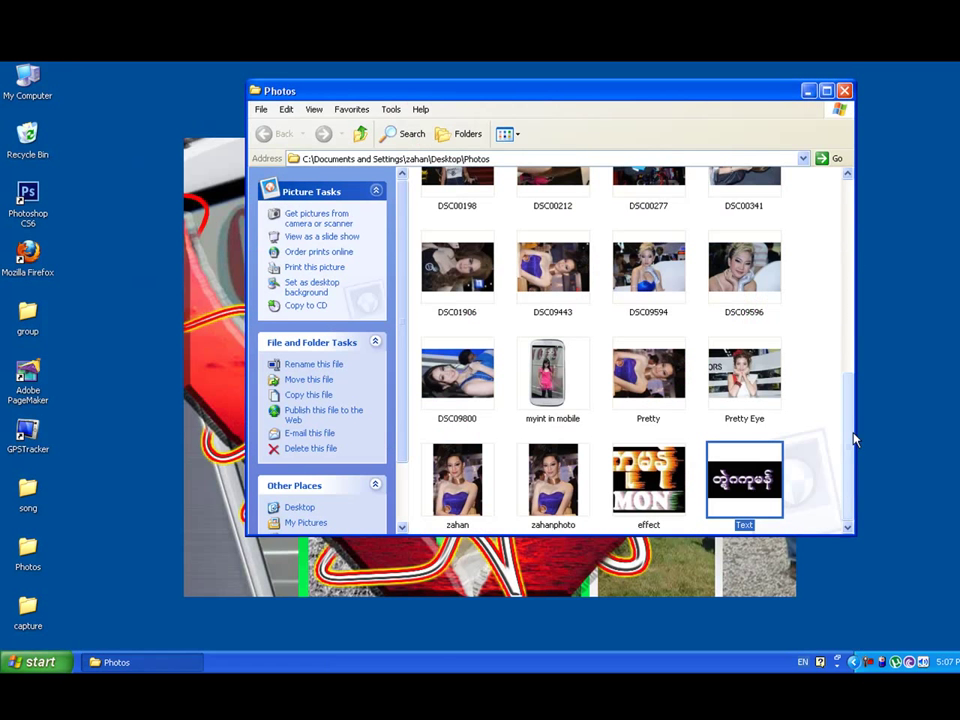